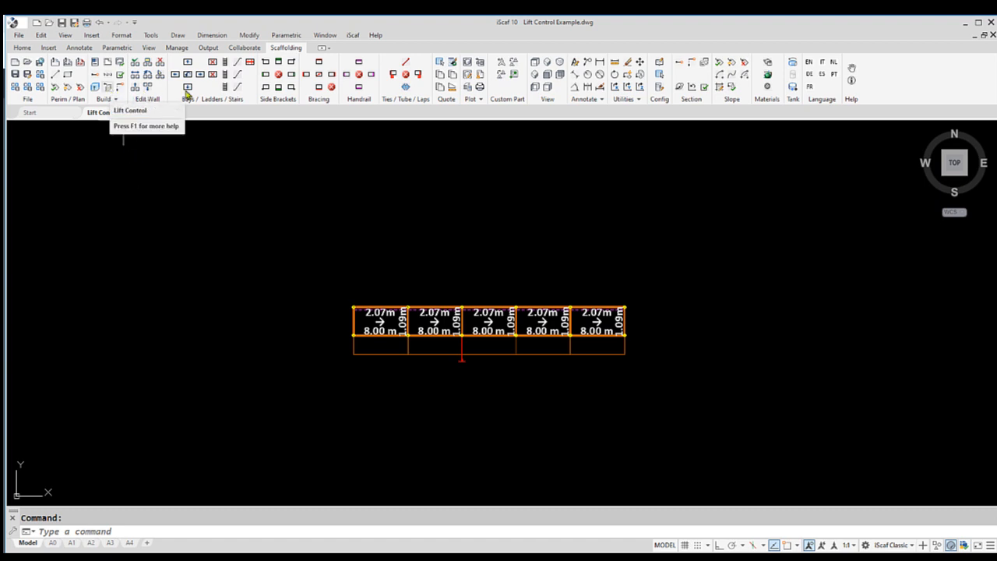
Open the Define Lift dialog from the iScaf menu
{"action": "left_click", "coordinate": [353, 35]}
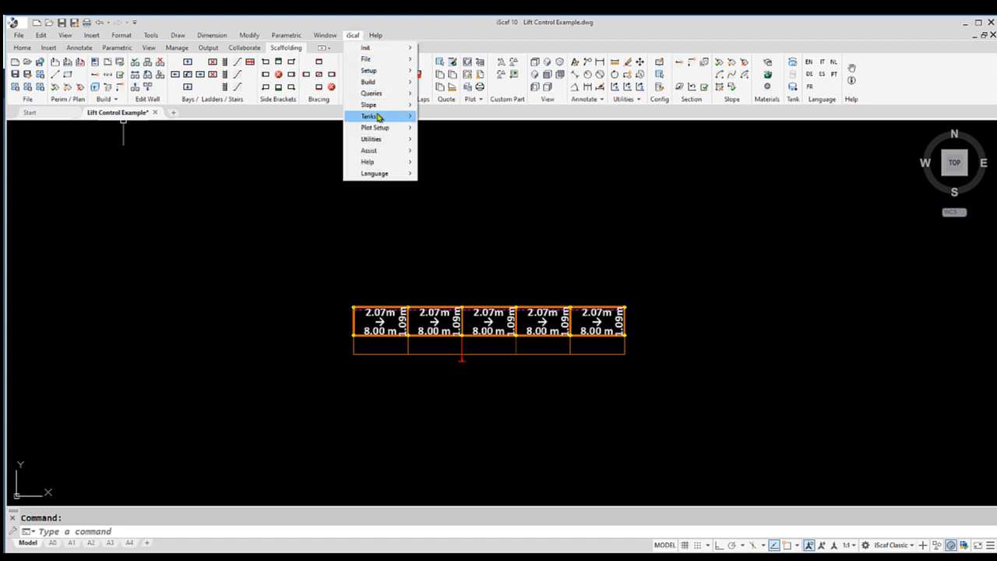
{"action": "mouse_move", "coordinate": [379, 83]}
{"action": "left_click", "coordinate": [450, 207]}
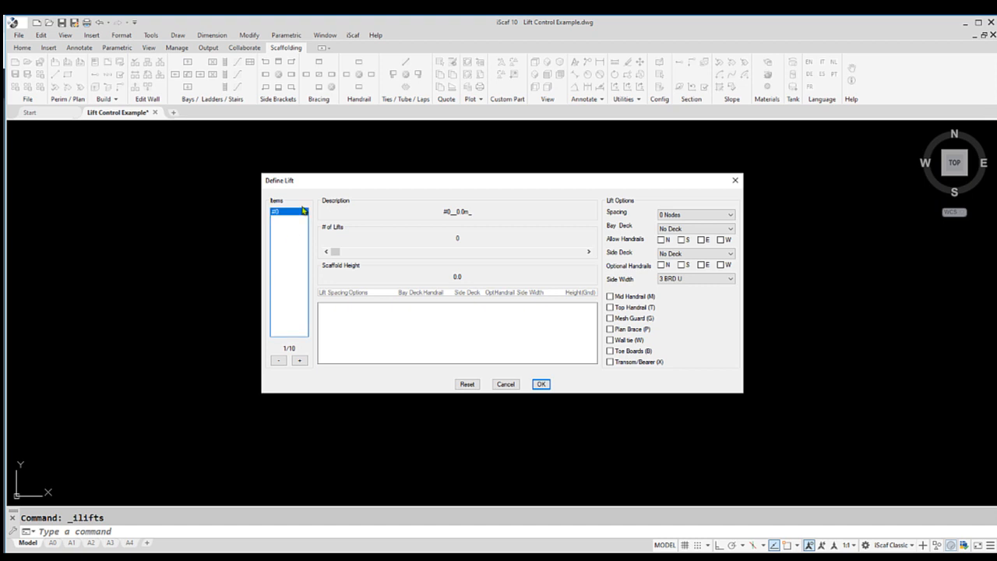
Add lift items until there are six (#0 to #5) and select item #0
{"action": "left_click", "coordinate": [299, 360]}
{"action": "left_click", "coordinate": [299, 360]}
{"action": "left_click", "coordinate": [299, 360]}
{"action": "left_click", "coordinate": [299, 360]}
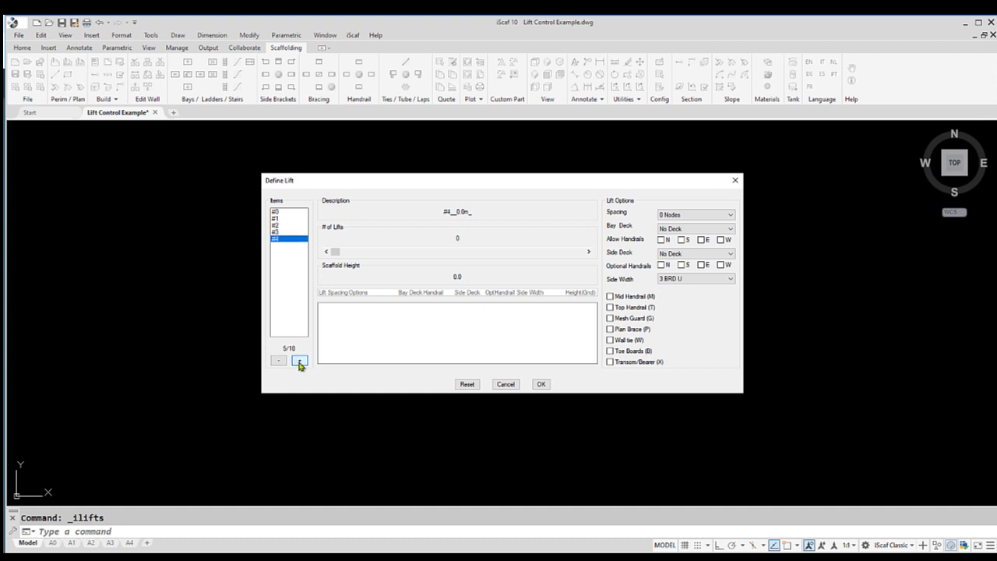
{"action": "left_click", "coordinate": [299, 360]}
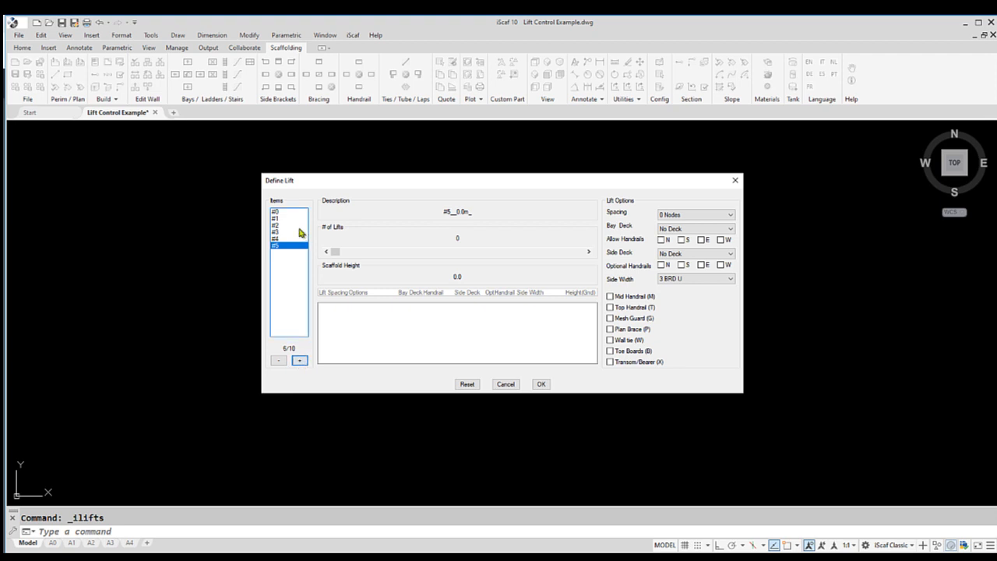
{"action": "left_click", "coordinate": [298, 212]}
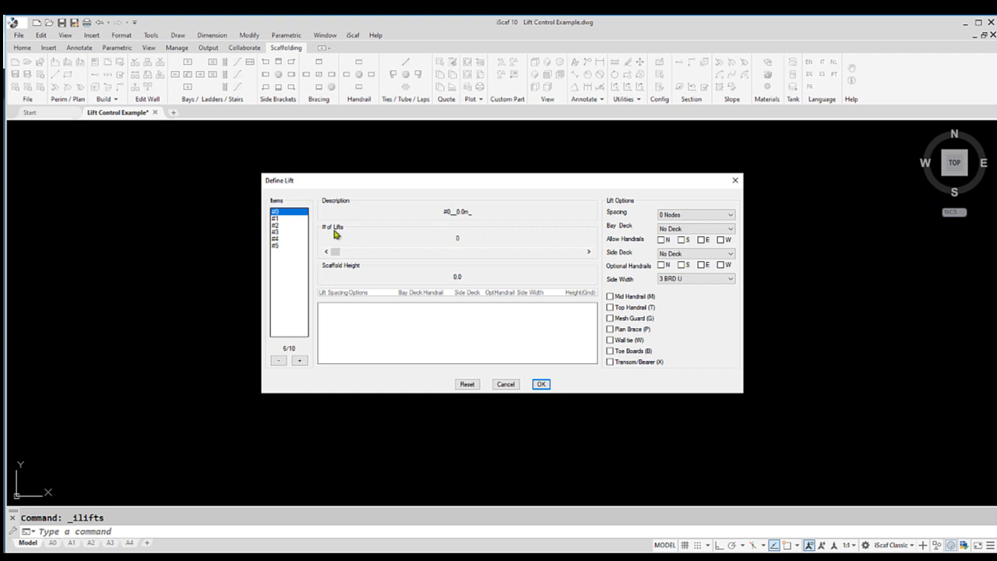
Set the number of lifts for item #0 to 6
{"action": "left_click", "coordinate": [588, 252]}
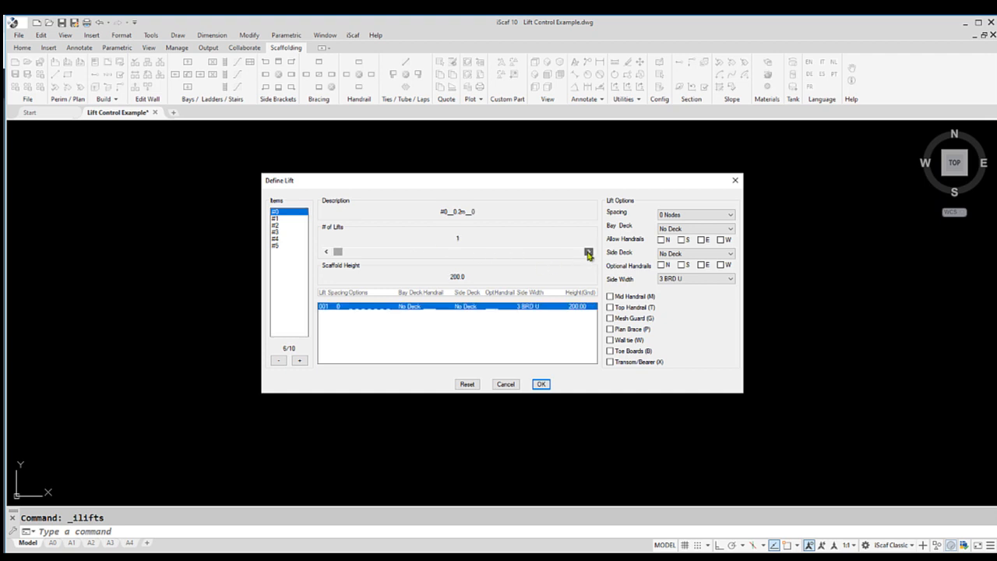
{"action": "left_click", "coordinate": [588, 253]}
{"action": "left_click", "coordinate": [588, 252]}
{"action": "left_click", "coordinate": [587, 252]}
{"action": "left_click", "coordinate": [588, 252]}
{"action": "left_click", "coordinate": [588, 252]}
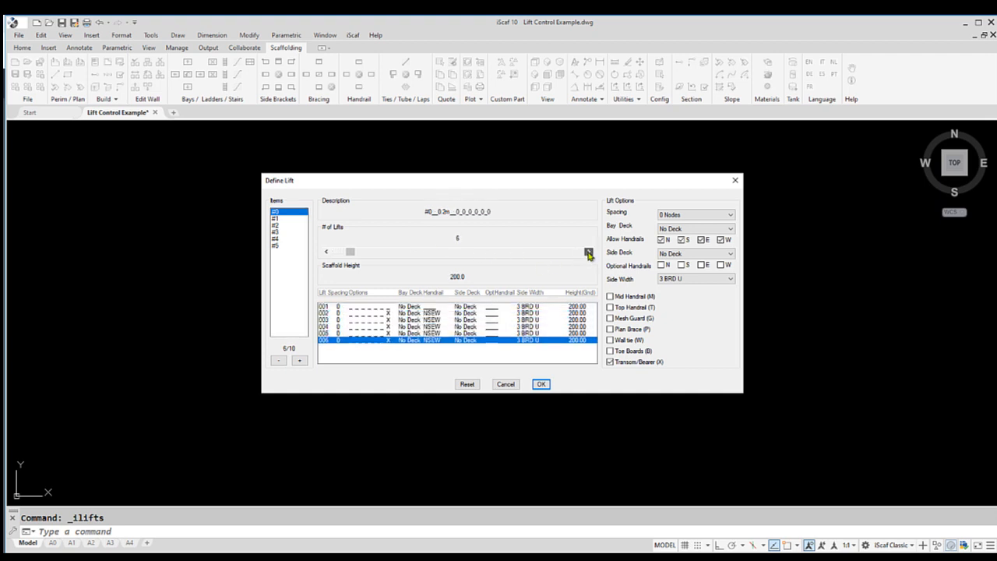
{"action": "left_click", "coordinate": [588, 252]}
{"action": "left_click", "coordinate": [588, 252]}
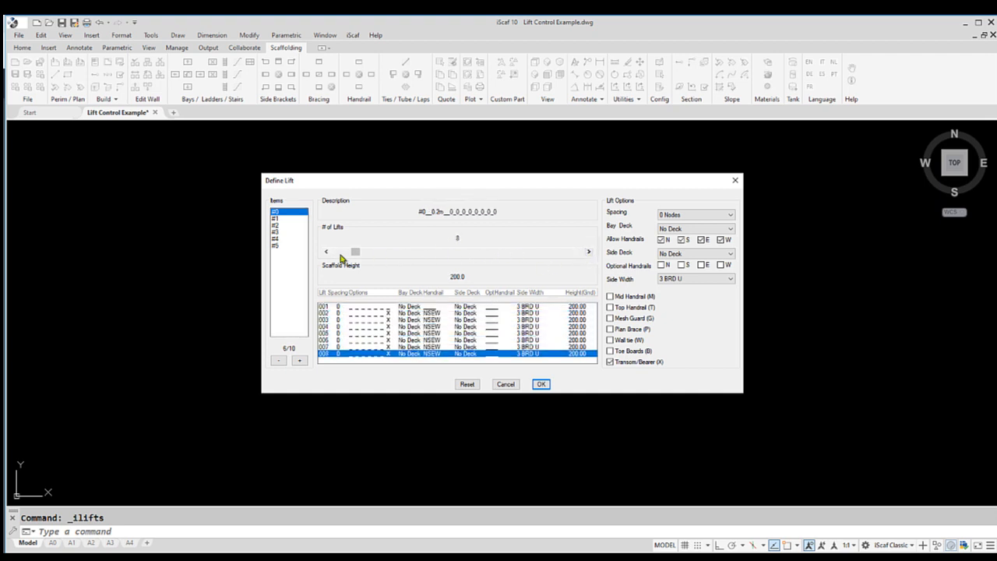
{"action": "left_click", "coordinate": [326, 252]}
{"action": "left_click", "coordinate": [327, 252]}
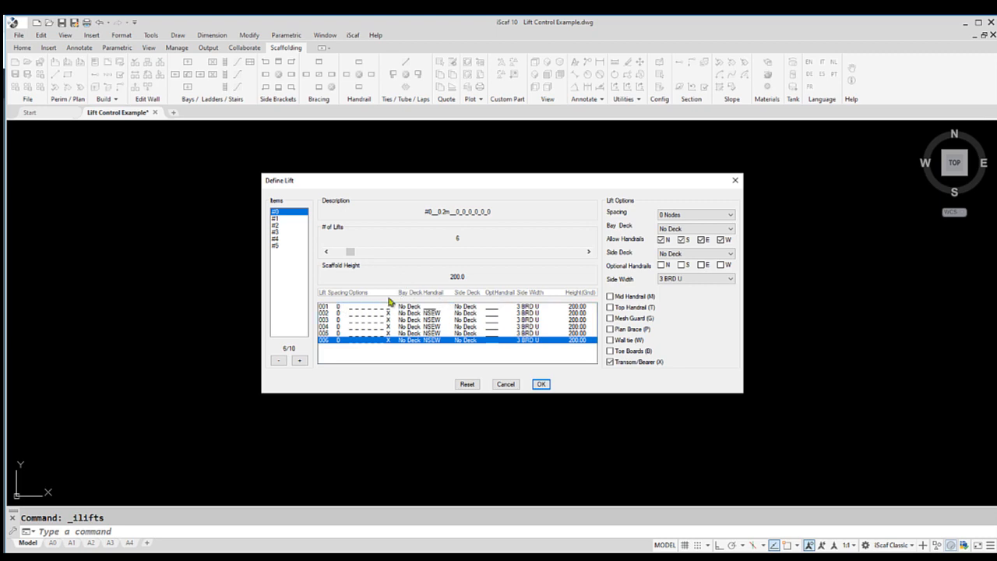
Enable Transom/Bearer on lift 001
{"action": "left_click", "coordinate": [331, 308]}
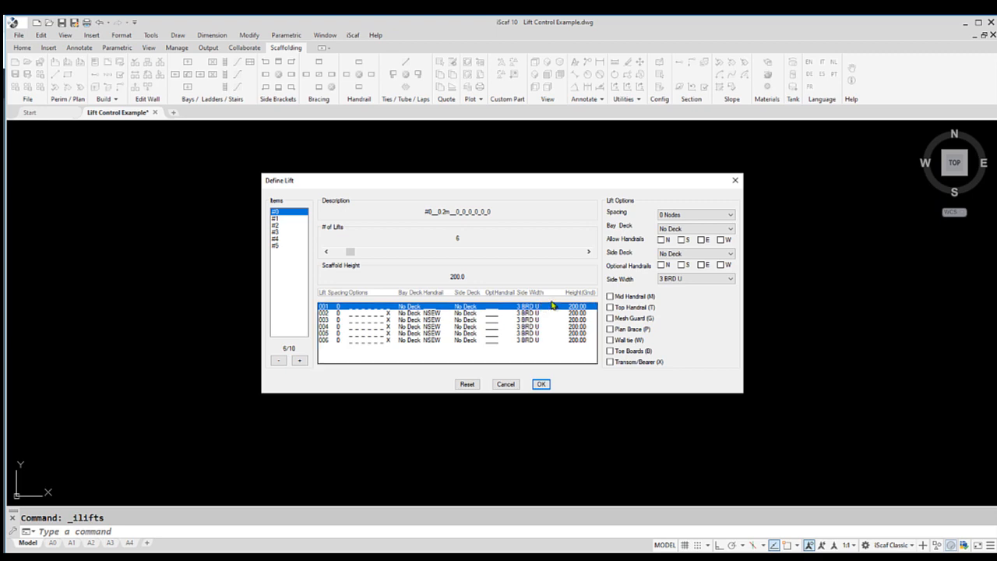
{"action": "left_click", "coordinate": [610, 361]}
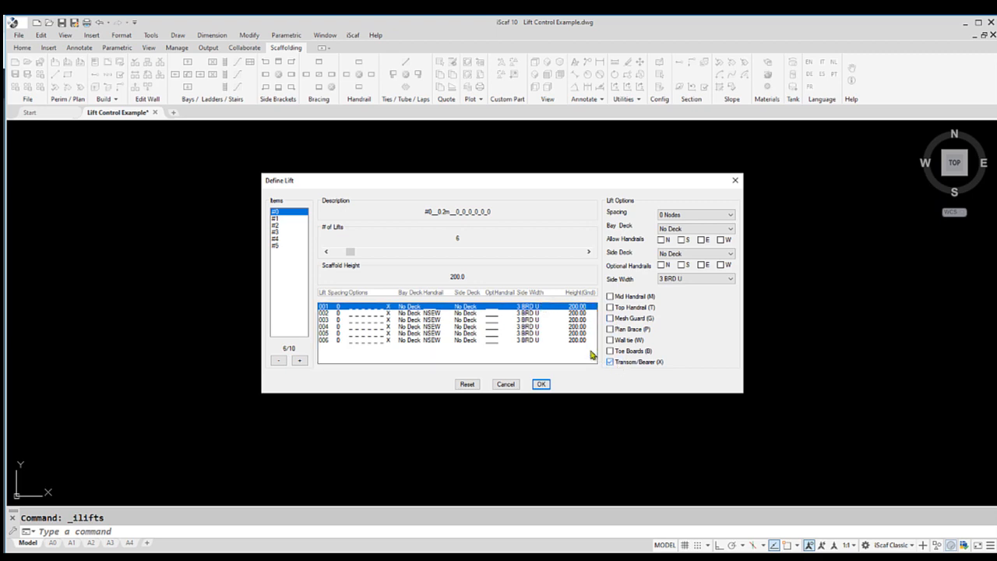
Set lift 002's spacing to 4 Nodes
{"action": "left_click", "coordinate": [580, 313]}
{"action": "left_click", "coordinate": [580, 319]}
{"action": "left_click", "coordinate": [580, 327]}
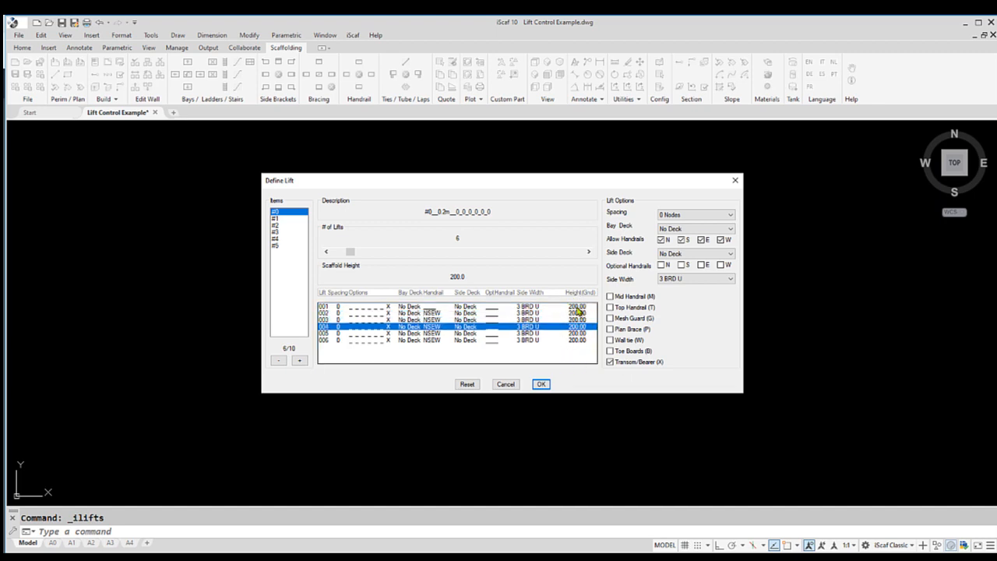
{"action": "left_click", "coordinate": [577, 307]}
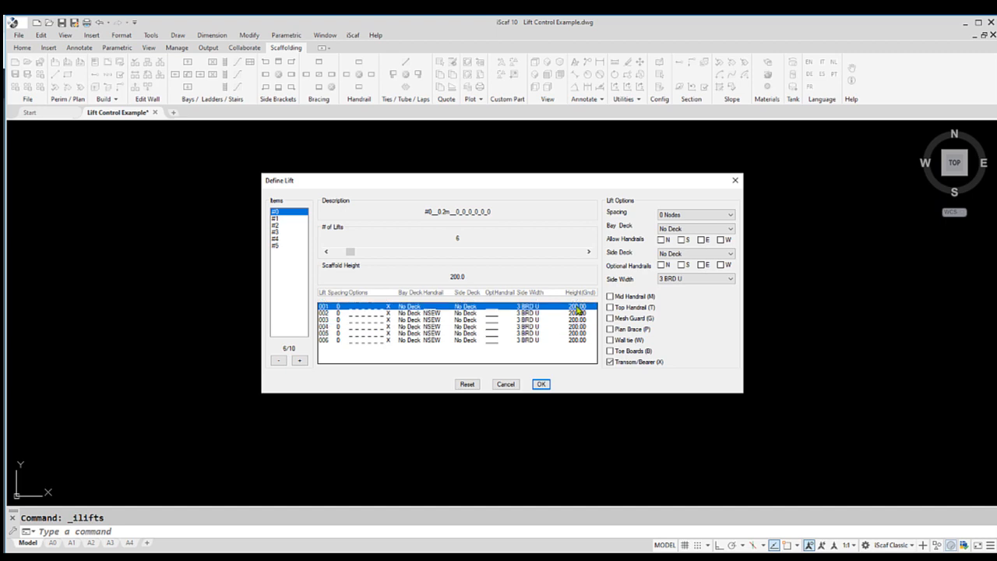
{"action": "left_click", "coordinate": [696, 214]}
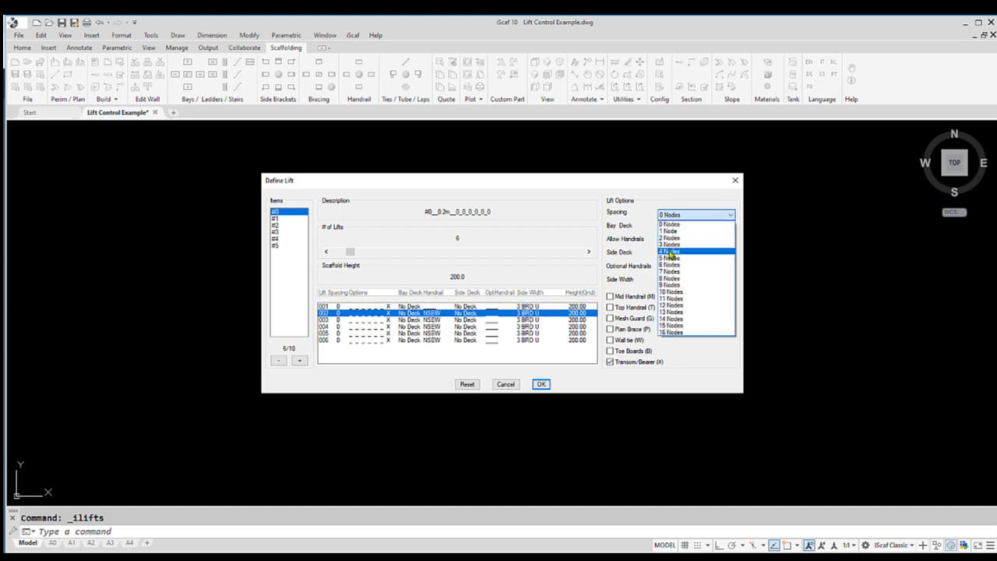
{"action": "left_click", "coordinate": [669, 254]}
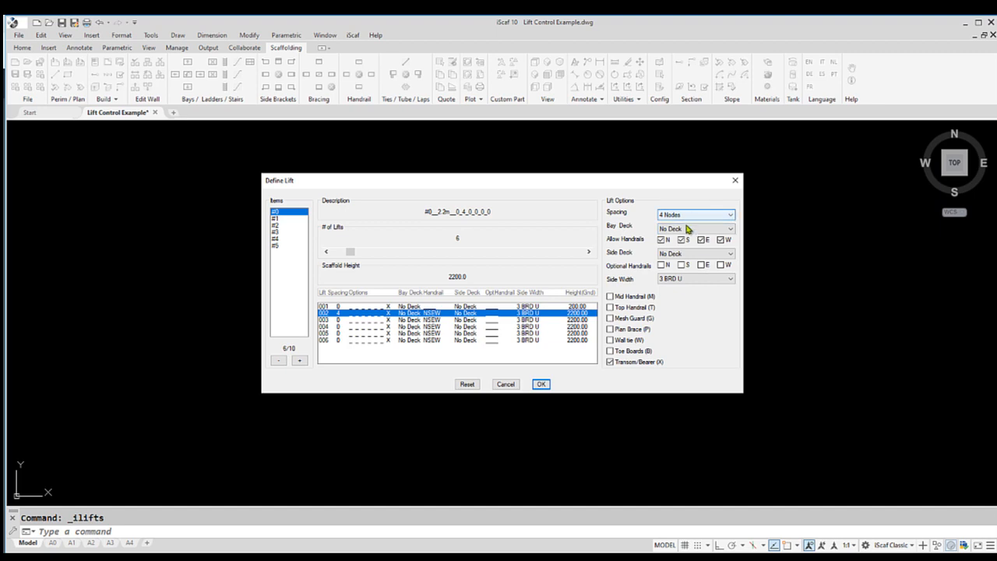
Set lift 002's bay deck and side deck to U - STEEL DECK 320mm
{"action": "left_click", "coordinate": [686, 228]}
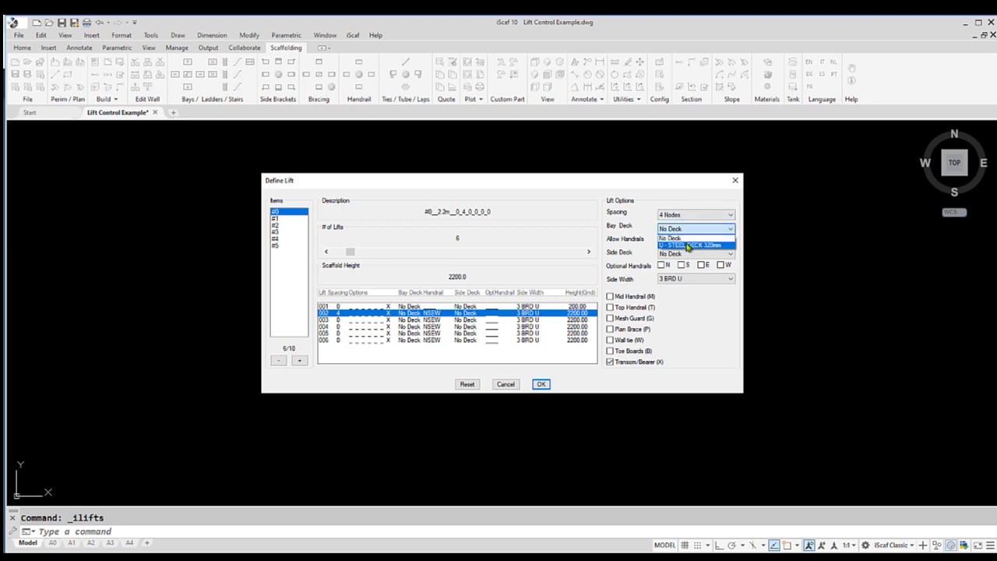
{"action": "left_click", "coordinate": [687, 245]}
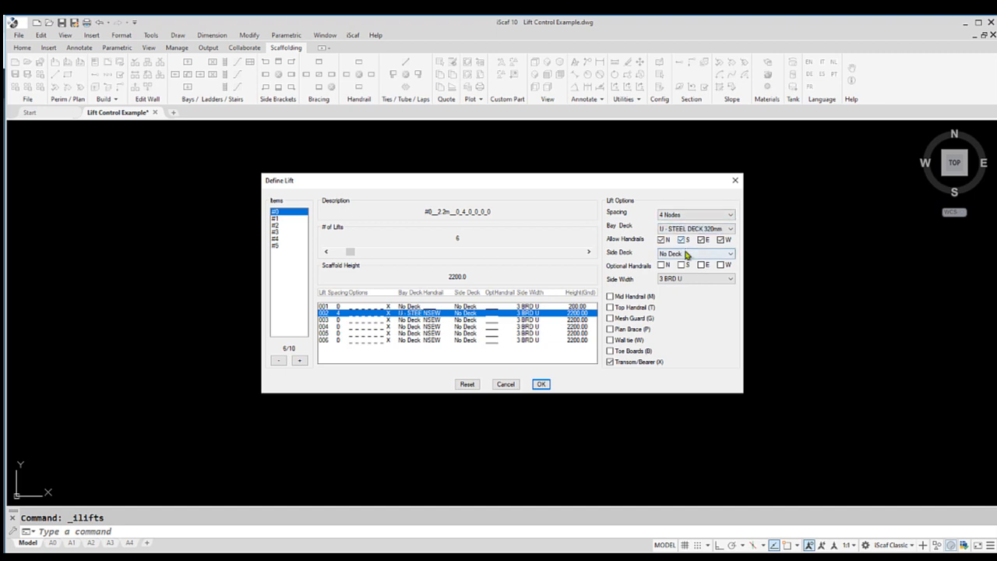
{"action": "left_click", "coordinate": [686, 255]}
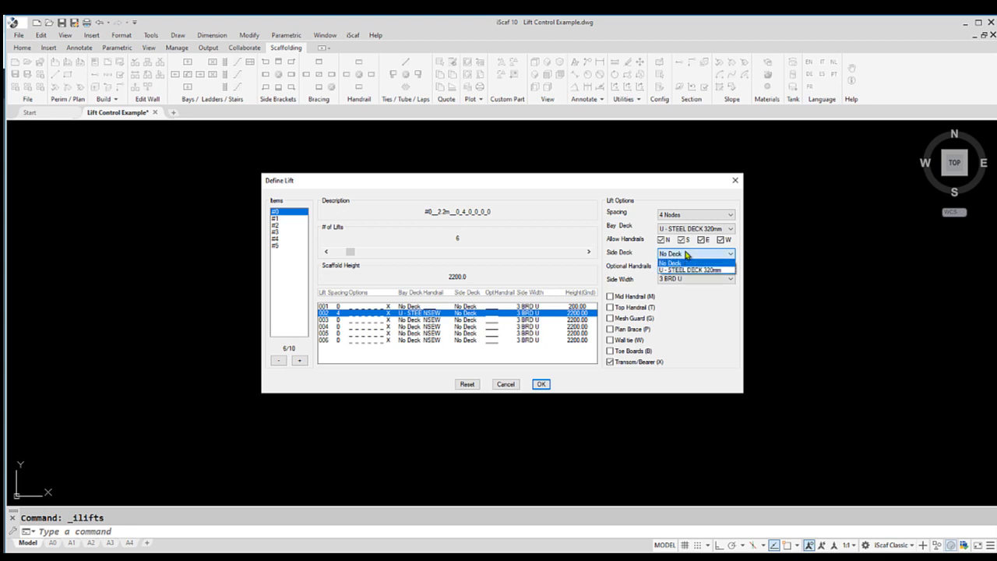
{"action": "left_click", "coordinate": [690, 270]}
Set lift 002's side width to 2 BRD U and enable Mid Handrail, Top Handrail and Toe Boards
{"action": "left_click", "coordinate": [690, 279]}
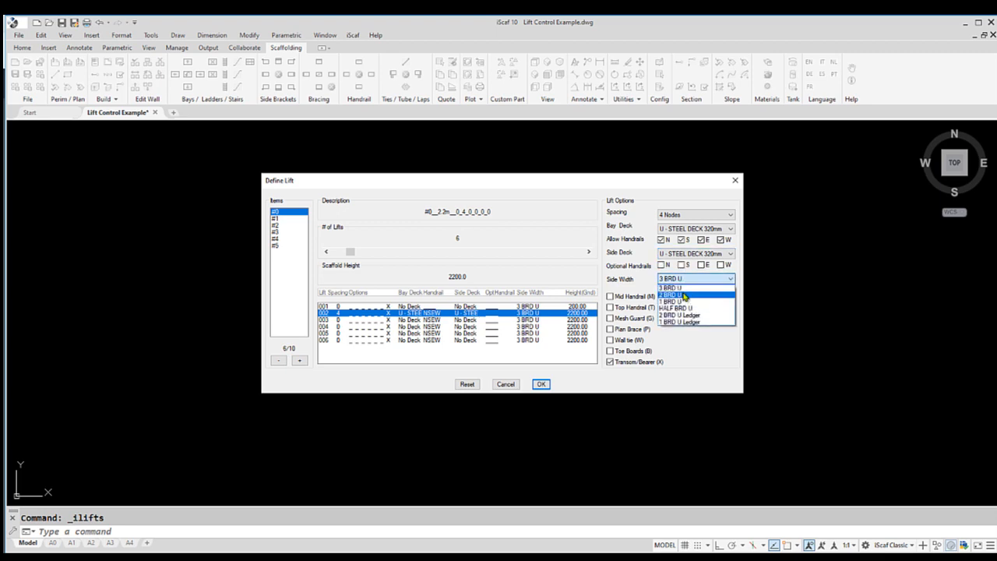
{"action": "left_click", "coordinate": [671, 294]}
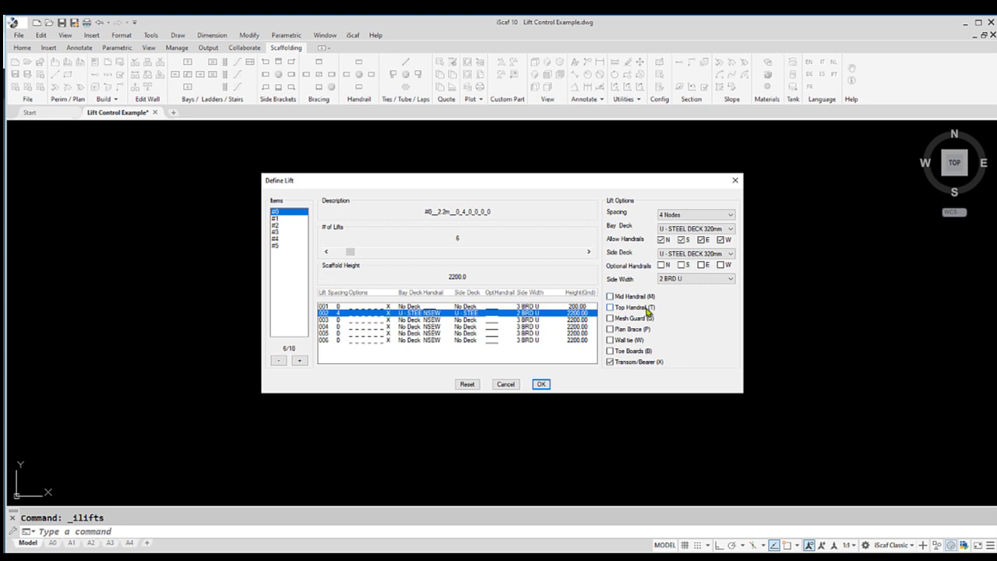
{"action": "left_click", "coordinate": [635, 297]}
{"action": "left_click", "coordinate": [637, 352]}
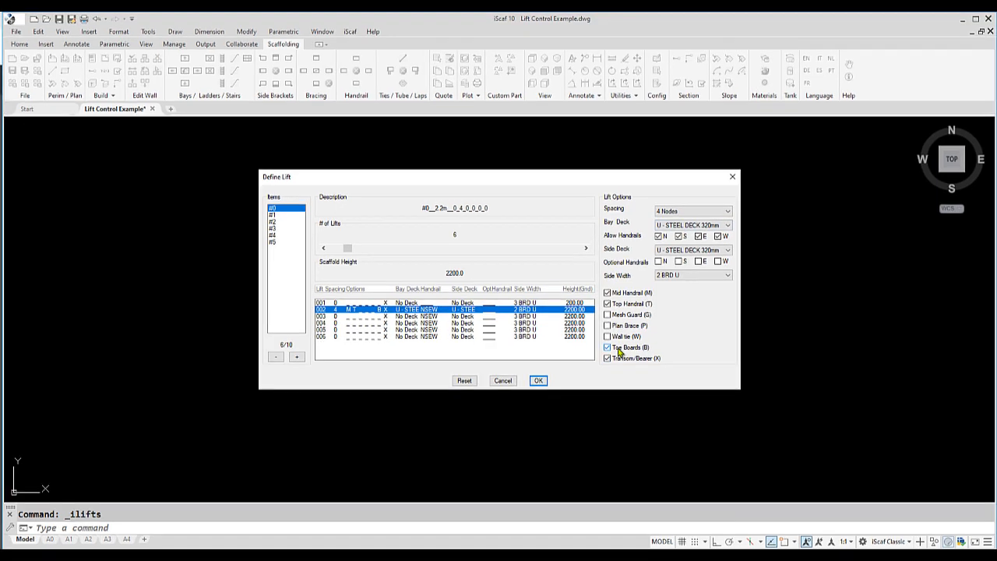
Set lift 003's spacing to 4 Nodes
{"action": "left_click", "coordinate": [485, 319]}
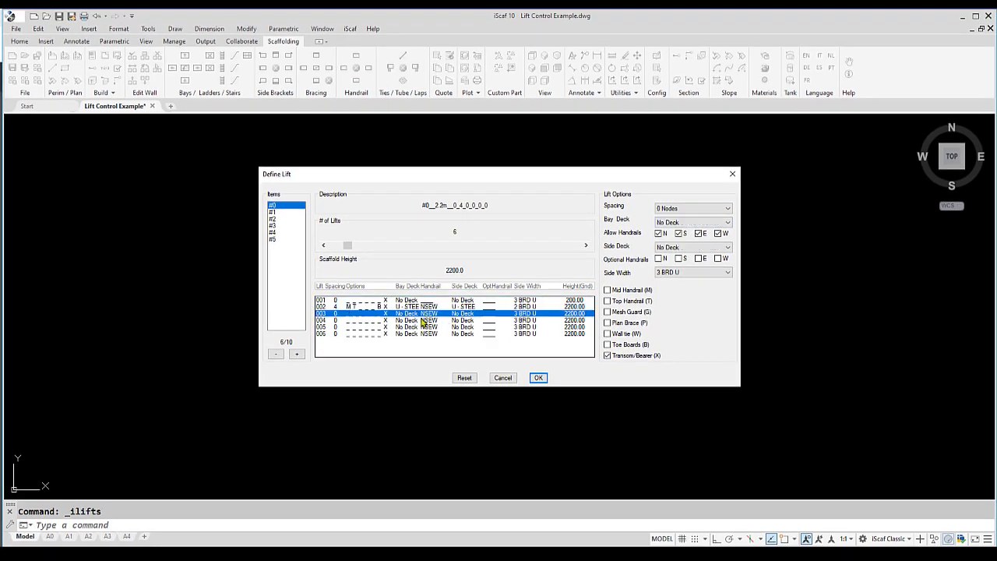
{"action": "left_click", "coordinate": [693, 208]}
{"action": "left_click", "coordinate": [685, 246]}
Set lift 004's spacing to 2 Nodes
{"action": "left_click", "coordinate": [458, 320]}
{"action": "left_click", "coordinate": [693, 208]}
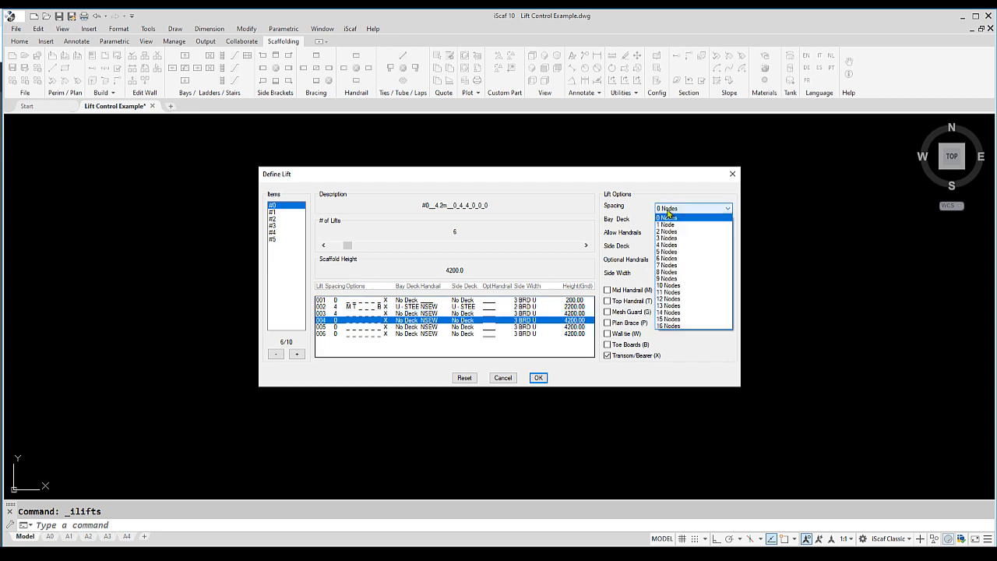
{"action": "left_click", "coordinate": [669, 231]}
Set lift 004's bay and side decks to U - STEEL DECK 320mm and side width to 2 BRD U
{"action": "left_click", "coordinate": [671, 248]}
{"action": "left_click", "coordinate": [671, 262]}
{"action": "left_click", "coordinate": [672, 273]}
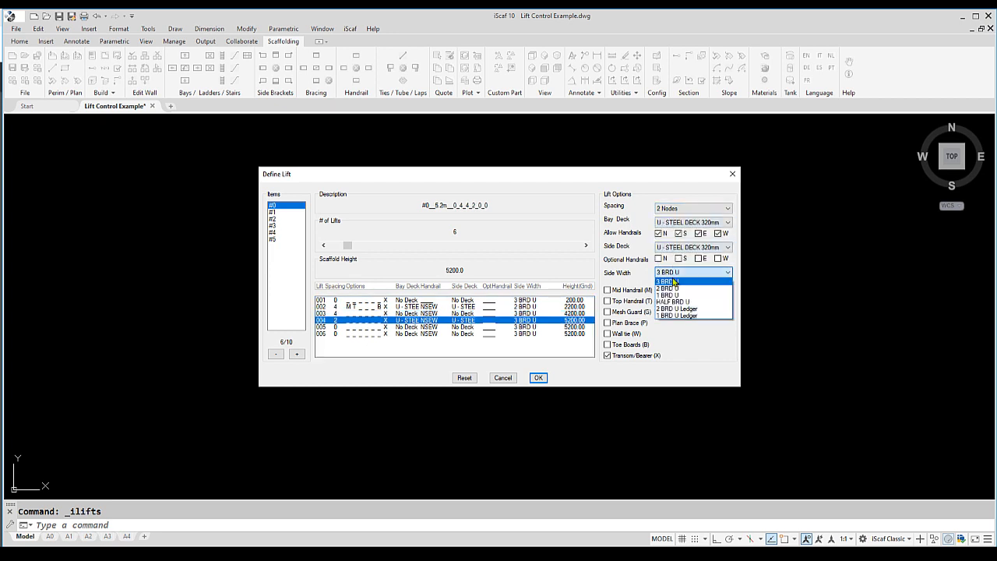
{"action": "left_click", "coordinate": [671, 288]}
Set lift 005's spacing to 4 Nodes
{"action": "left_click", "coordinate": [425, 327]}
{"action": "left_click", "coordinate": [676, 209]}
{"action": "left_click", "coordinate": [671, 246]}
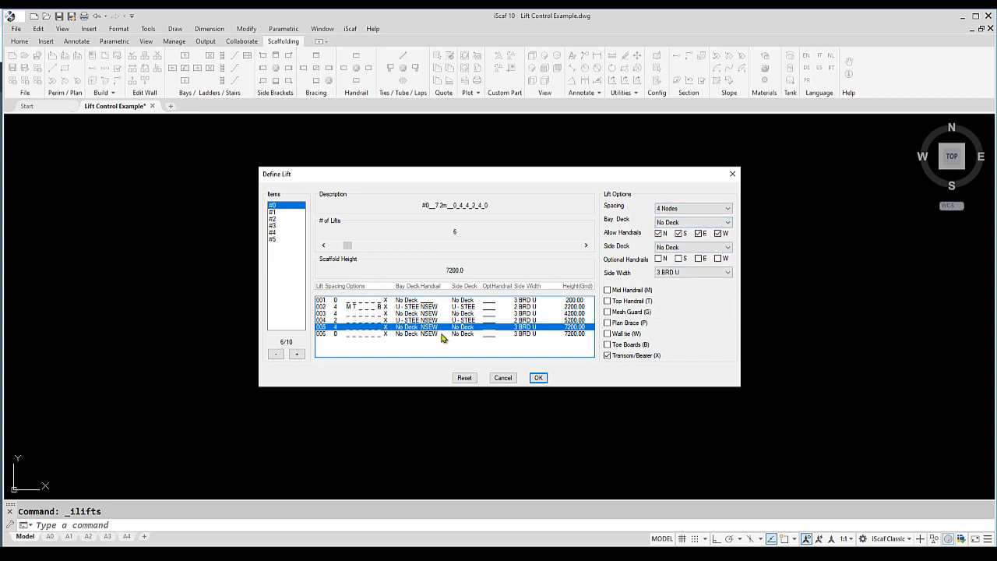
Set lift 006's spacing to 2 Nodes
{"action": "left_click", "coordinate": [441, 333]}
{"action": "left_click", "coordinate": [689, 207]}
{"action": "left_click", "coordinate": [674, 230]}
Set lift 006's bay deck and side deck to U - STEEL DECK 320mm
{"action": "left_click", "coordinate": [674, 225]}
{"action": "left_click", "coordinate": [673, 237]}
{"action": "left_click", "coordinate": [673, 249]}
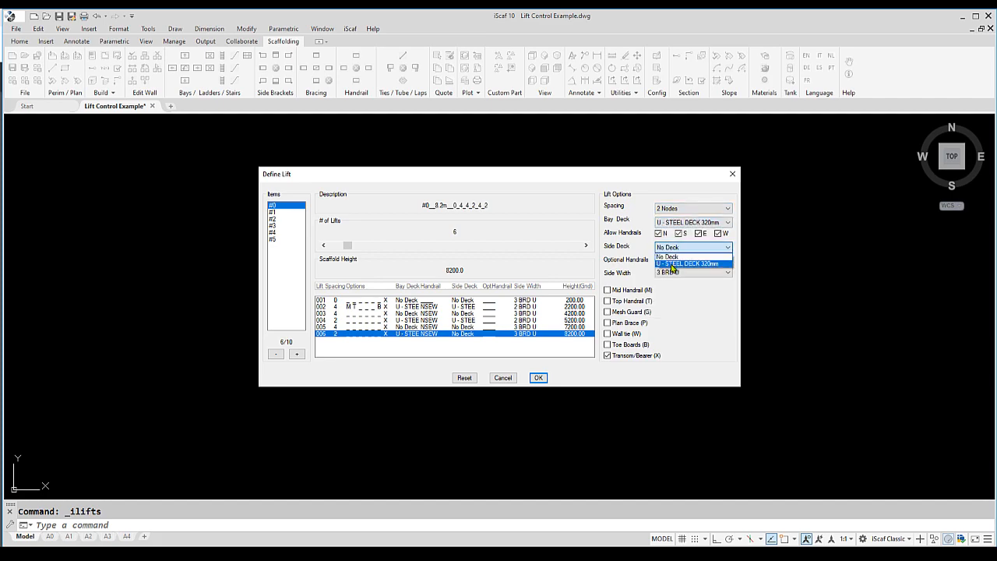
{"action": "left_click", "coordinate": [672, 263]}
Set lift 006's side width to 2 BRD U and enable Mid Handrail, Top Handrail and Toe Boards
{"action": "left_click", "coordinate": [672, 272]}
{"action": "left_click", "coordinate": [670, 288]}
{"action": "left_click", "coordinate": [609, 290]}
{"action": "left_click", "coordinate": [614, 301]}
{"action": "left_click", "coordinate": [629, 345]}
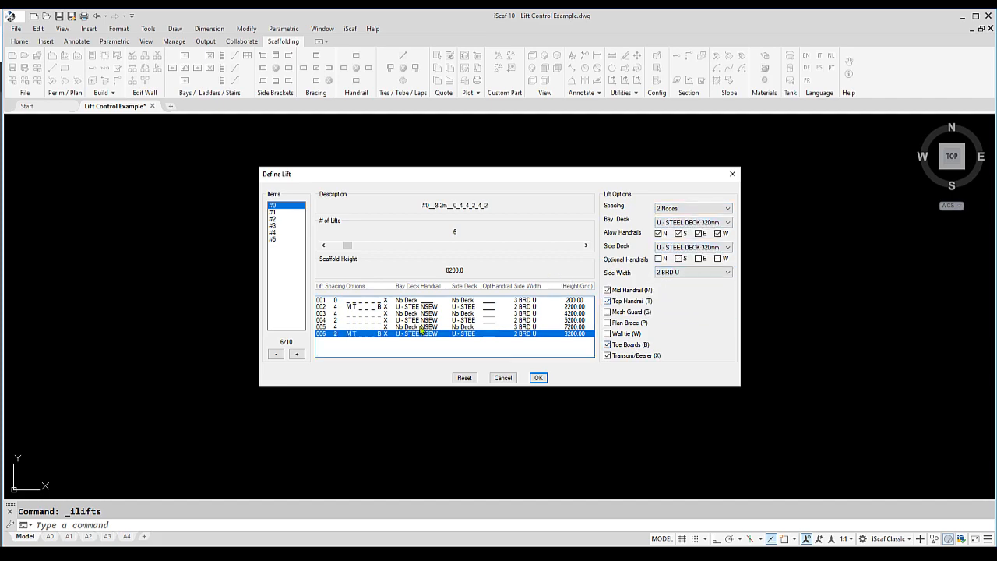
Enable Mid Handrail on lift 004
{"action": "left_click", "coordinate": [419, 320]}
{"action": "left_click", "coordinate": [626, 290]}
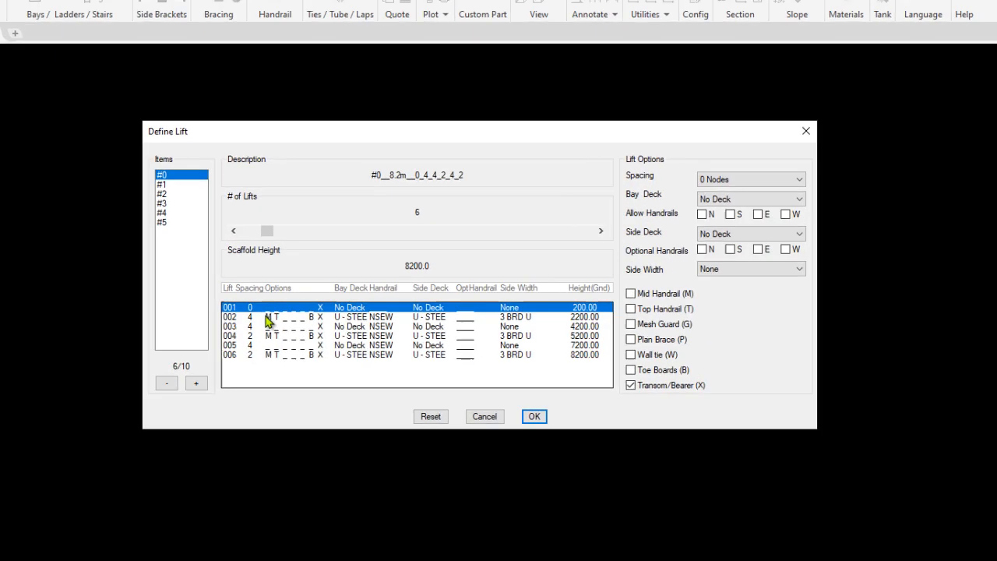
Review the settings of lifts 002 to 006 and apply the lift definition
{"action": "left_click", "coordinate": [348, 307]}
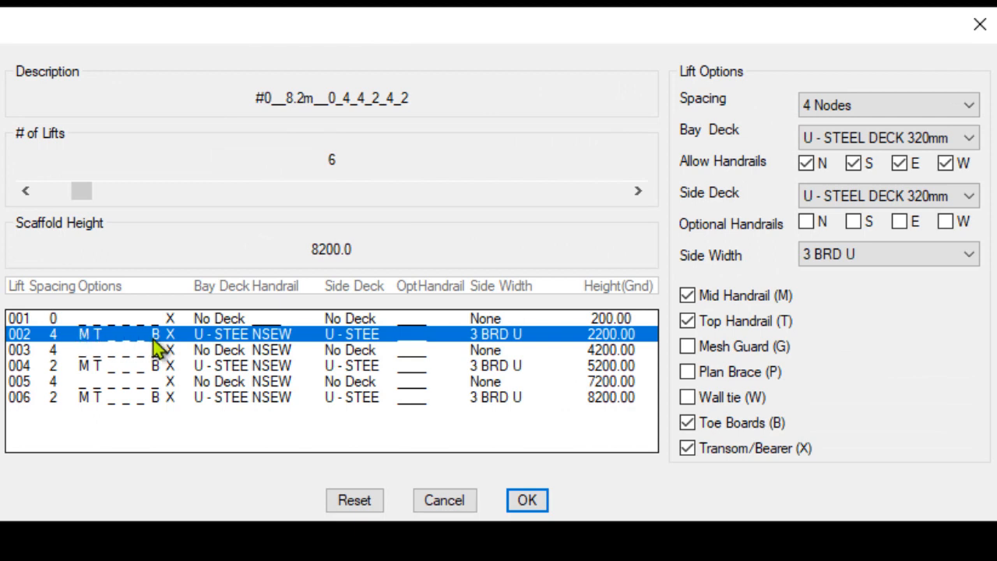
{"action": "left_click", "coordinate": [64, 352]}
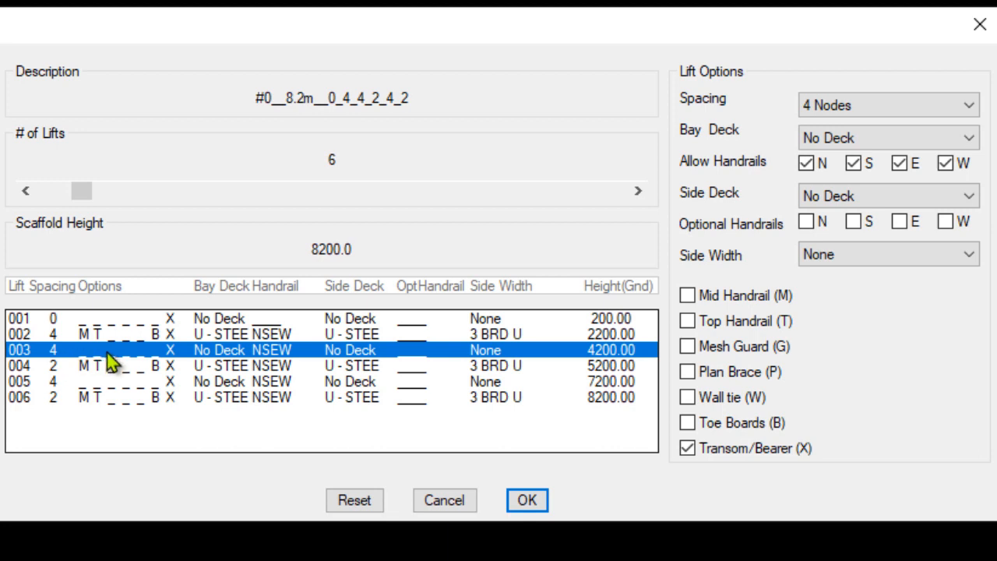
{"action": "left_click", "coordinate": [57, 366]}
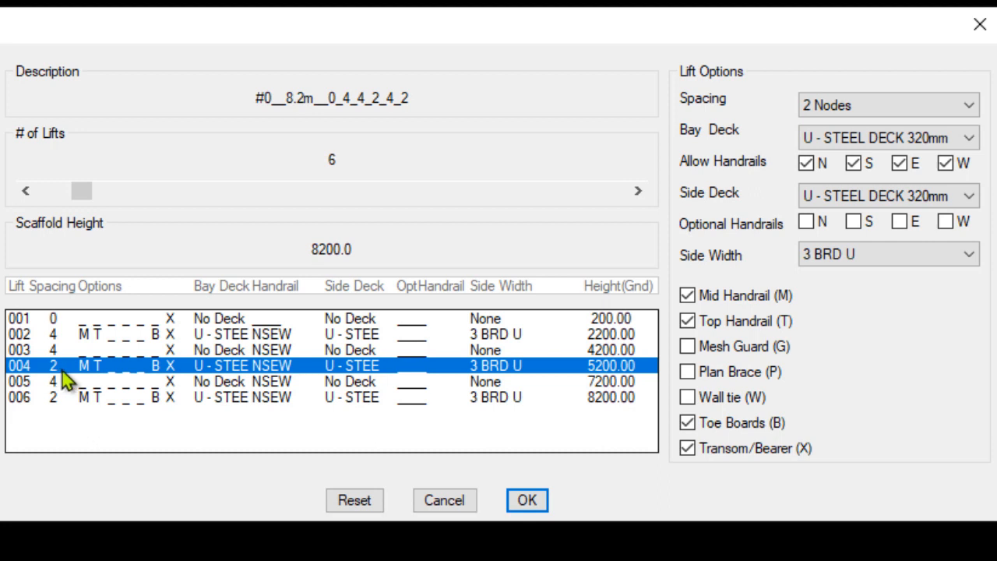
{"action": "left_click", "coordinate": [110, 382]}
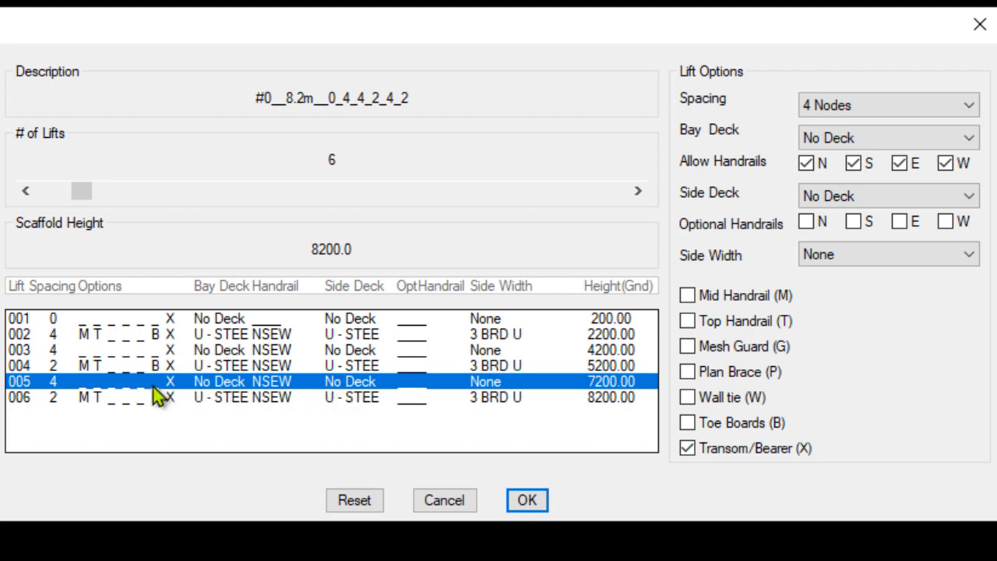
{"action": "left_click", "coordinate": [61, 400]}
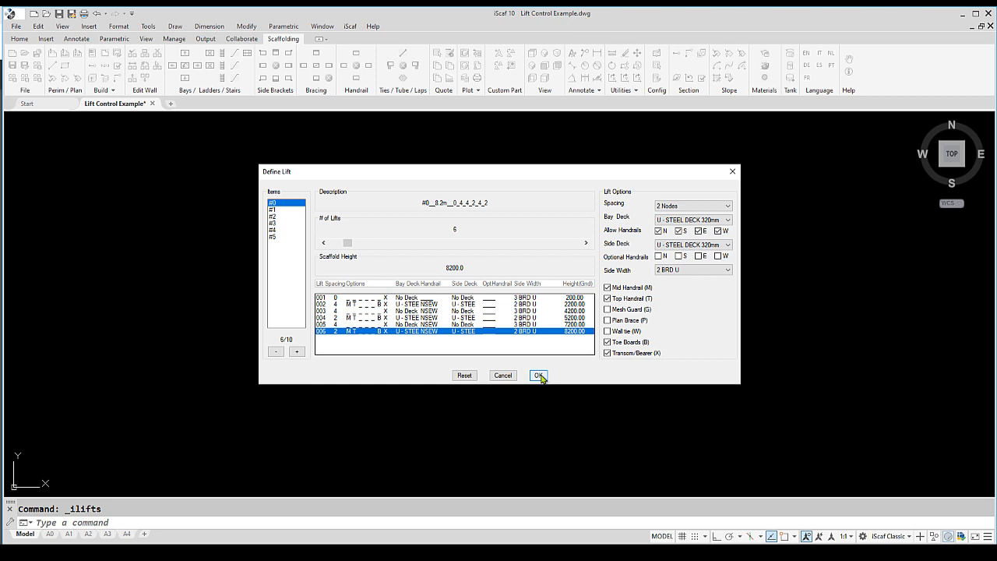
{"action": "left_click", "coordinate": [538, 375]}
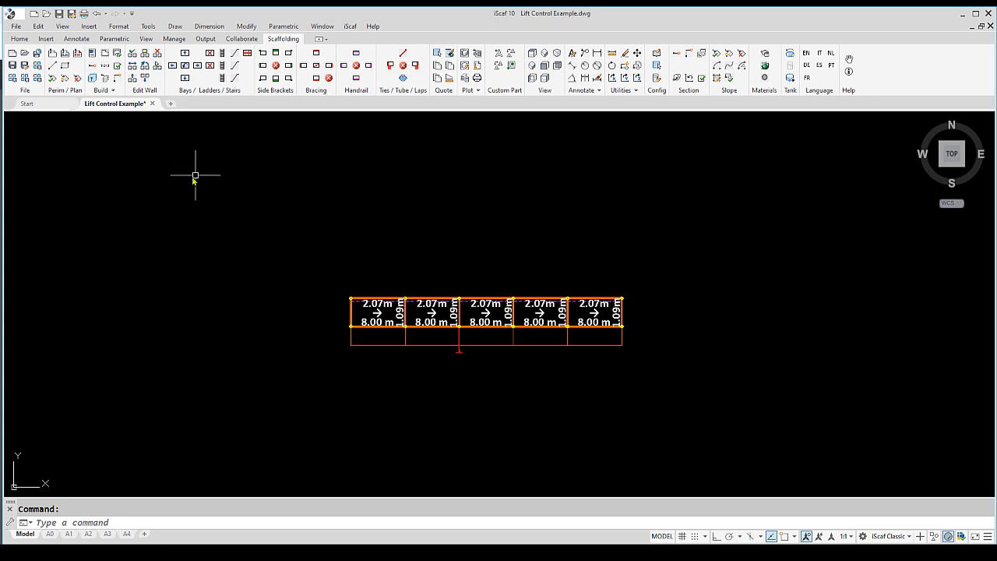
Add a section to the scaffold wall using default display options and the description AA Section
{"action": "left_click", "coordinate": [118, 54]}
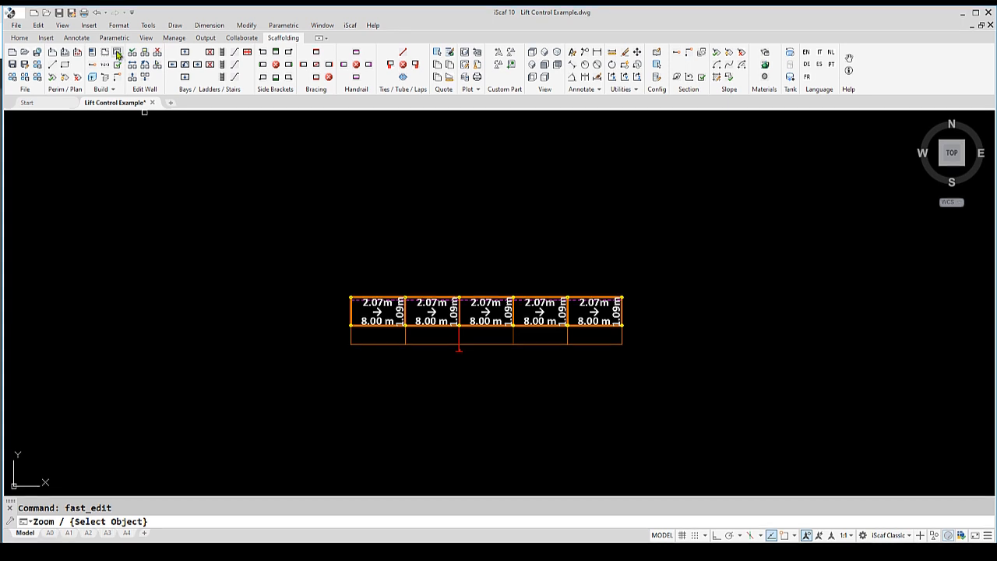
{"action": "right_click", "coordinate": [383, 319]}
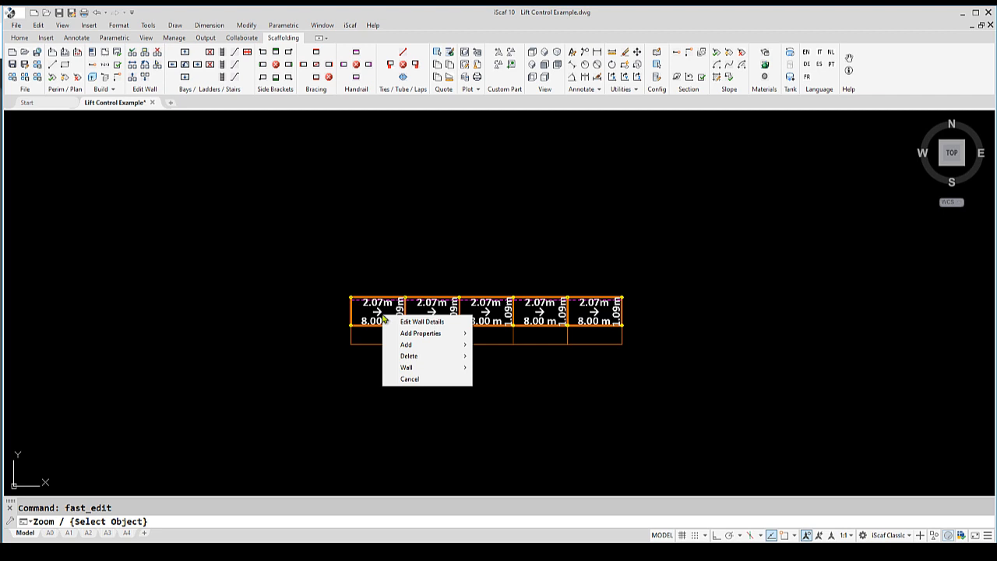
{"action": "mouse_move", "coordinate": [419, 347]}
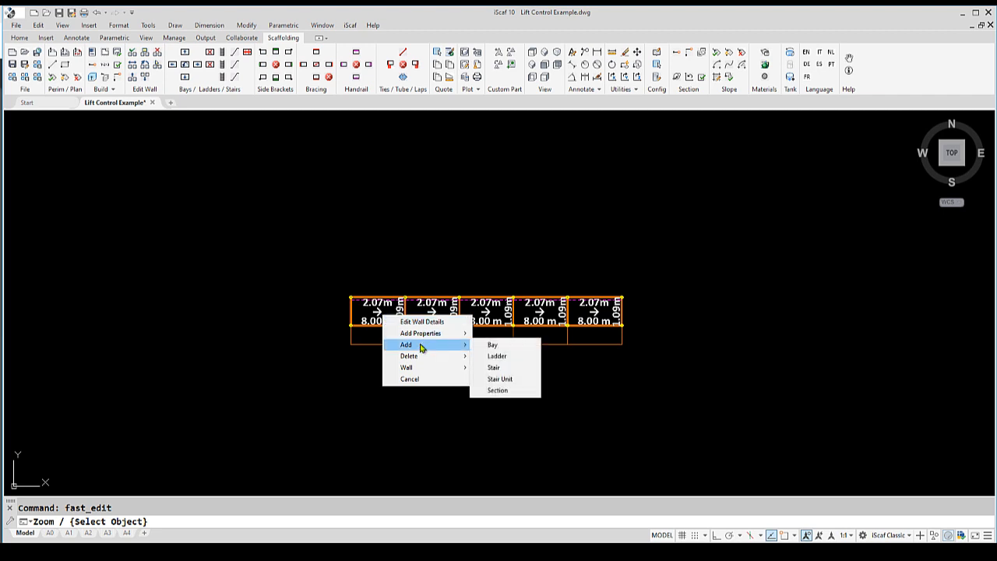
{"action": "left_click", "coordinate": [509, 390]}
{"action": "key", "text": "Escape"}
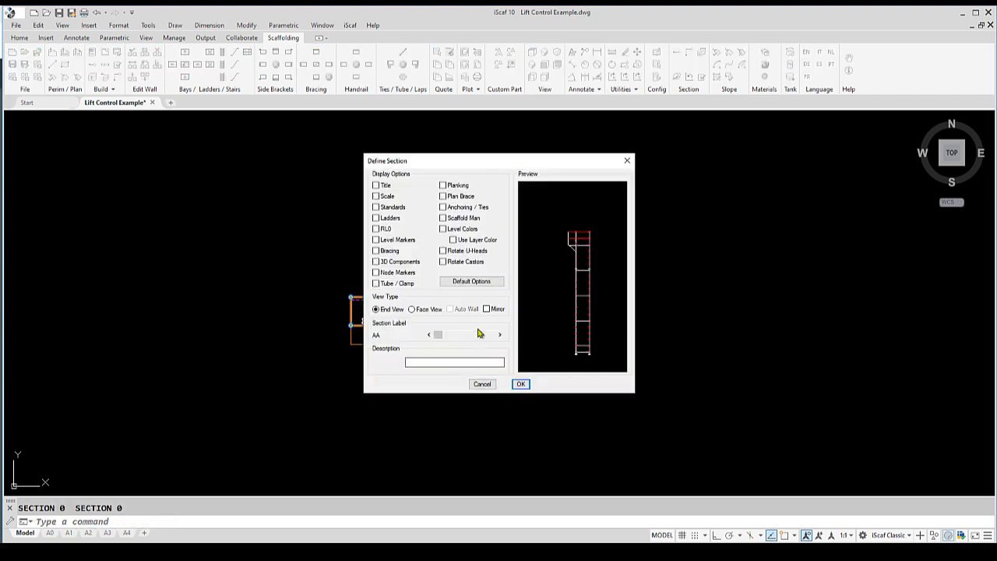
{"action": "left_click", "coordinate": [472, 282]}
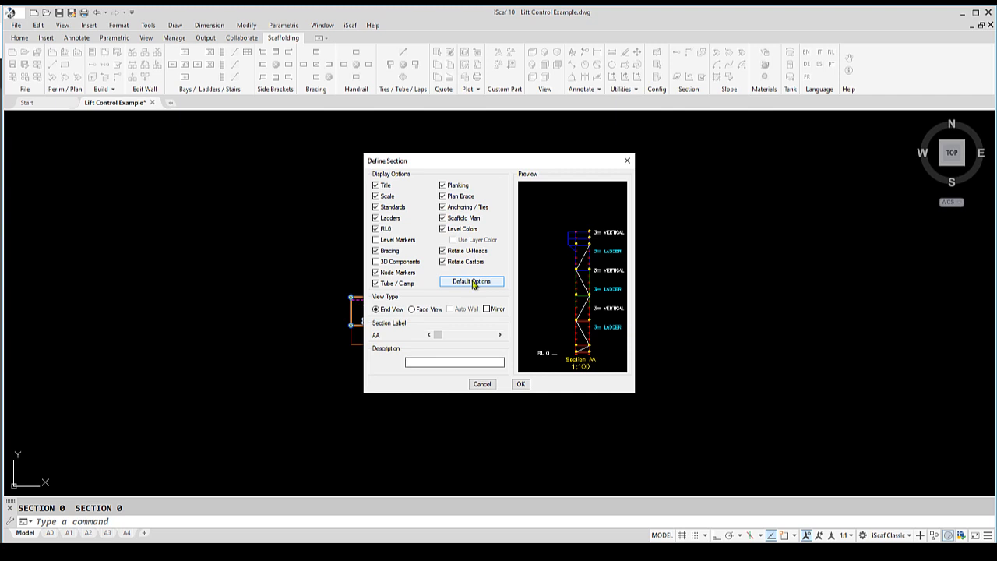
{"action": "left_click", "coordinate": [421, 362]}
{"action": "type", "text": "AA S"}
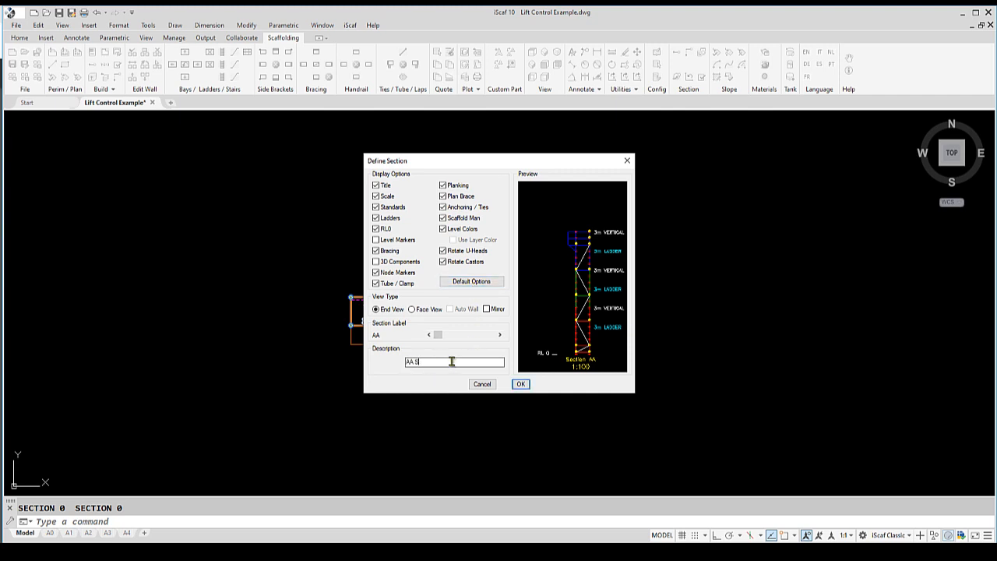
{"action": "type", "text": "ection"}
{"action": "left_click", "coordinate": [521, 384]}
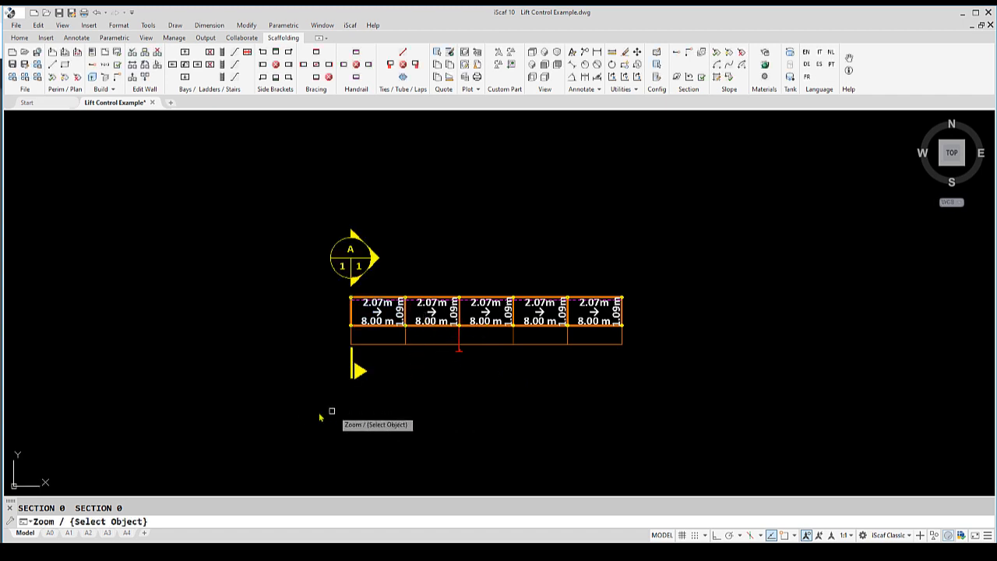
Enable lift control for the wall in its wall details, pick lift definition #0_8.2m_0_4_4_2_4_2, and apply it to the whole wall
{"action": "left_click", "coordinate": [119, 52]}
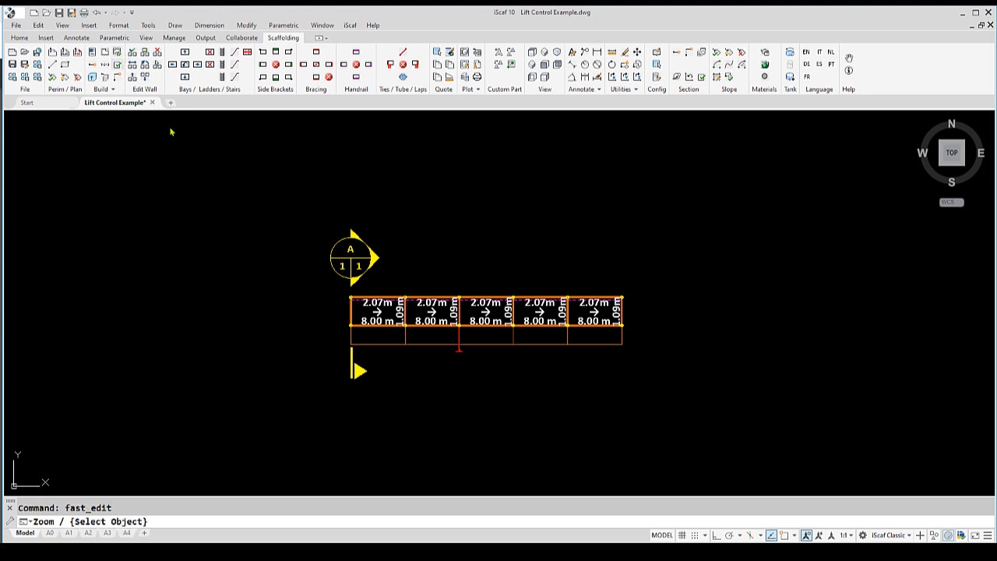
{"action": "left_click", "coordinate": [384, 313]}
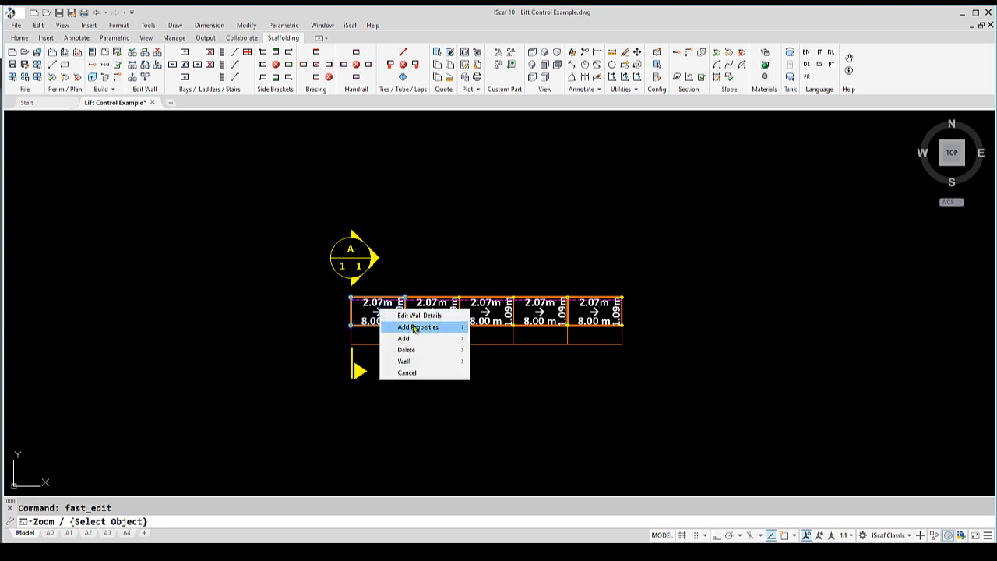
{"action": "left_click", "coordinate": [405, 327]}
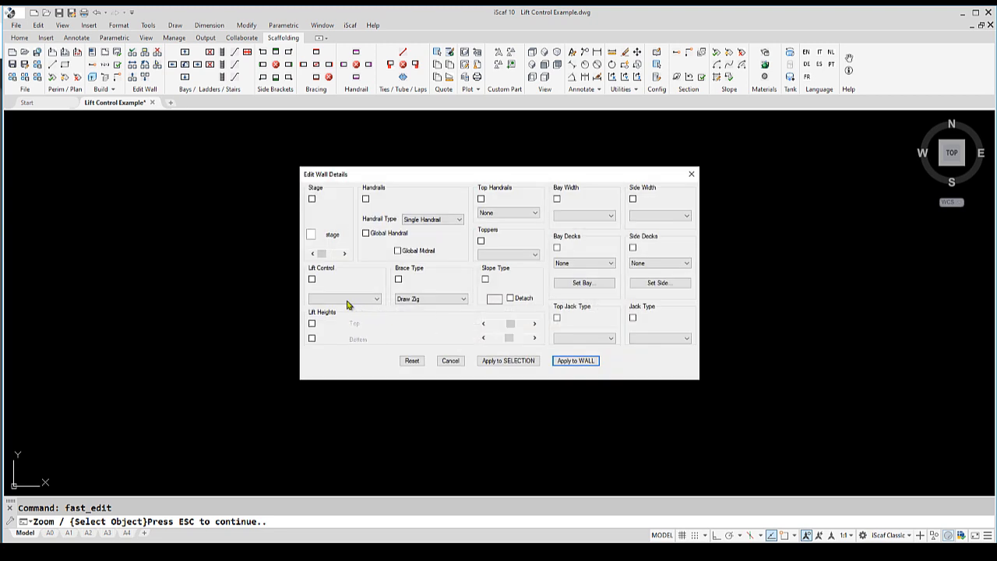
{"action": "left_click", "coordinate": [312, 281]}
{"action": "left_click", "coordinate": [324, 300]}
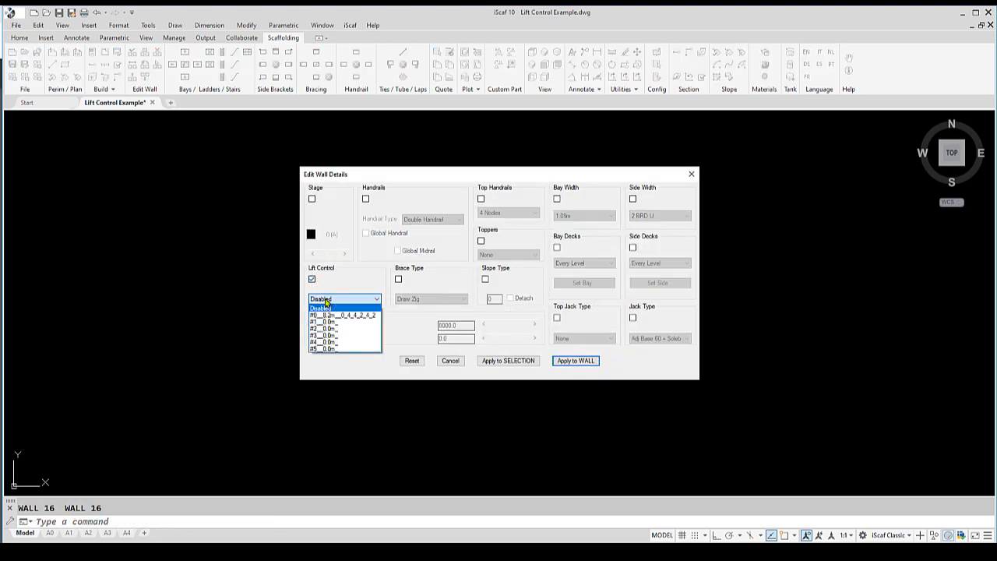
{"action": "left_click", "coordinate": [333, 315]}
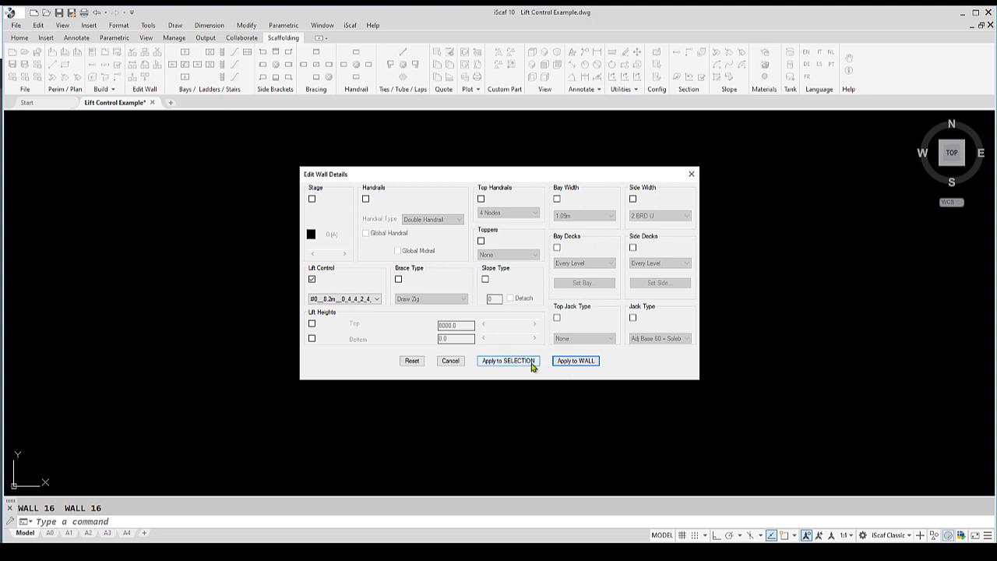
{"action": "left_click", "coordinate": [584, 360]}
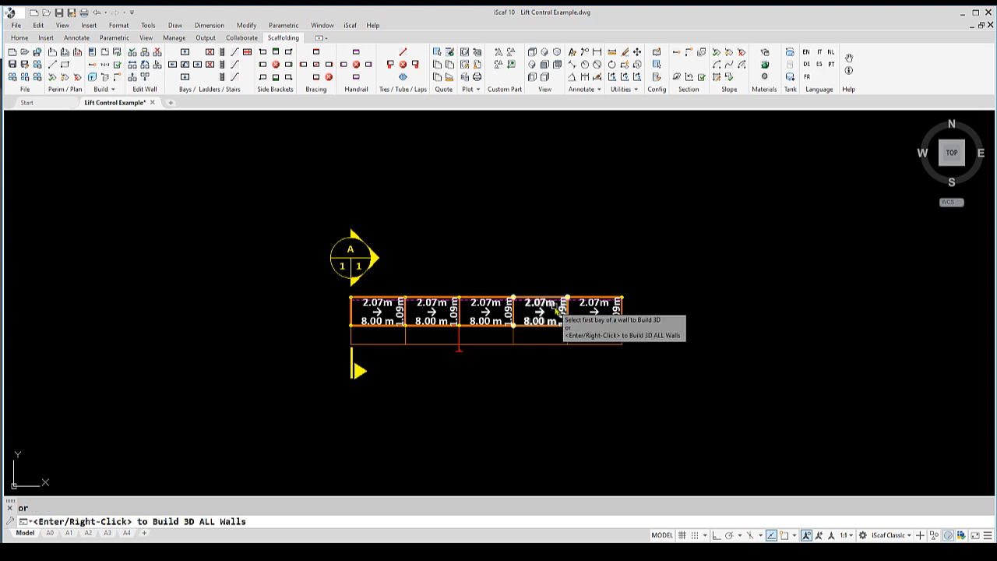
{"action": "key", "text": "Escape"}
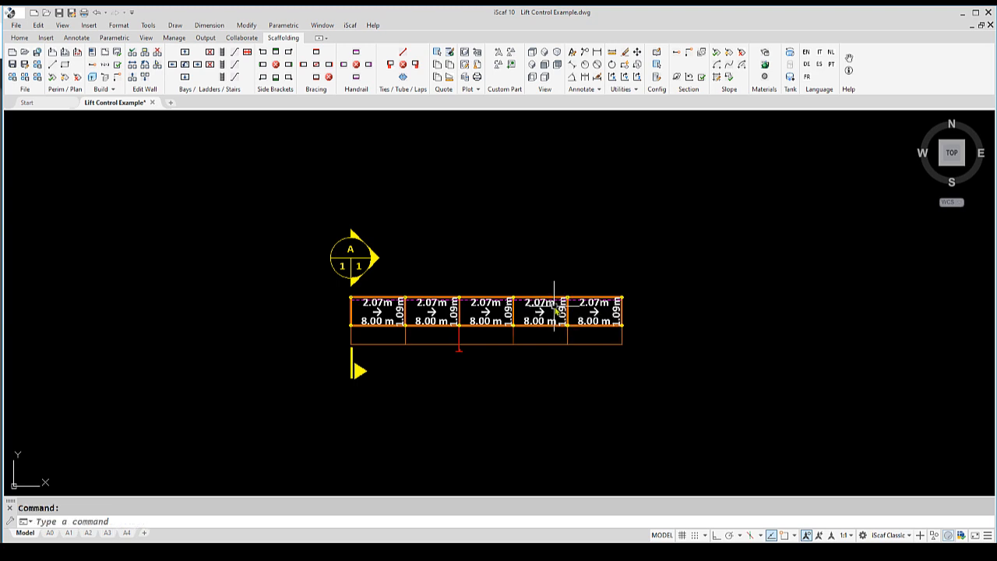
Save the drawing under the new name Lift Control Example plan.dwg
{"action": "left_click", "coordinate": [71, 12]}
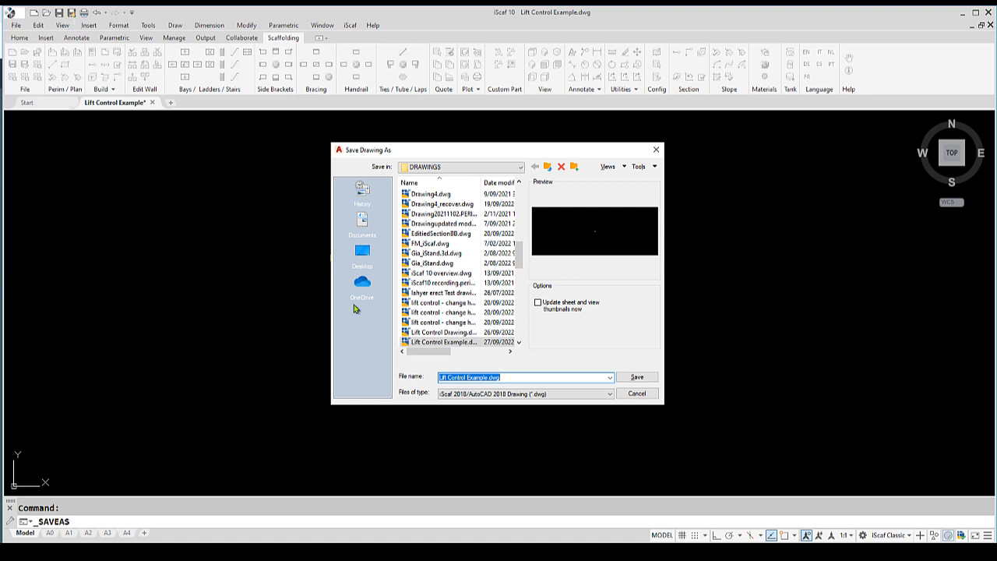
{"action": "left_click", "coordinate": [501, 377]}
{"action": "type", "text": "pla"}
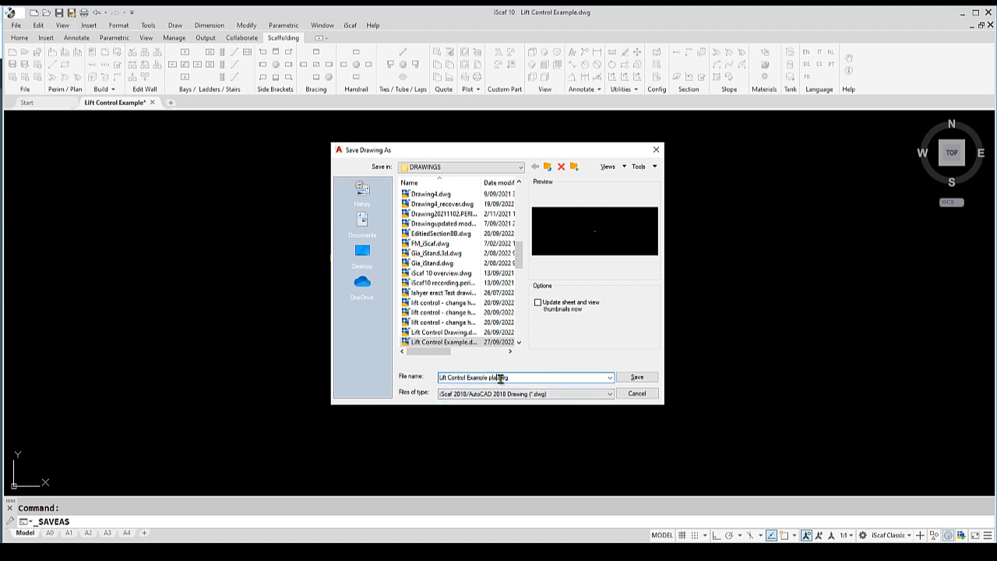
{"action": "type", "text": "n"}
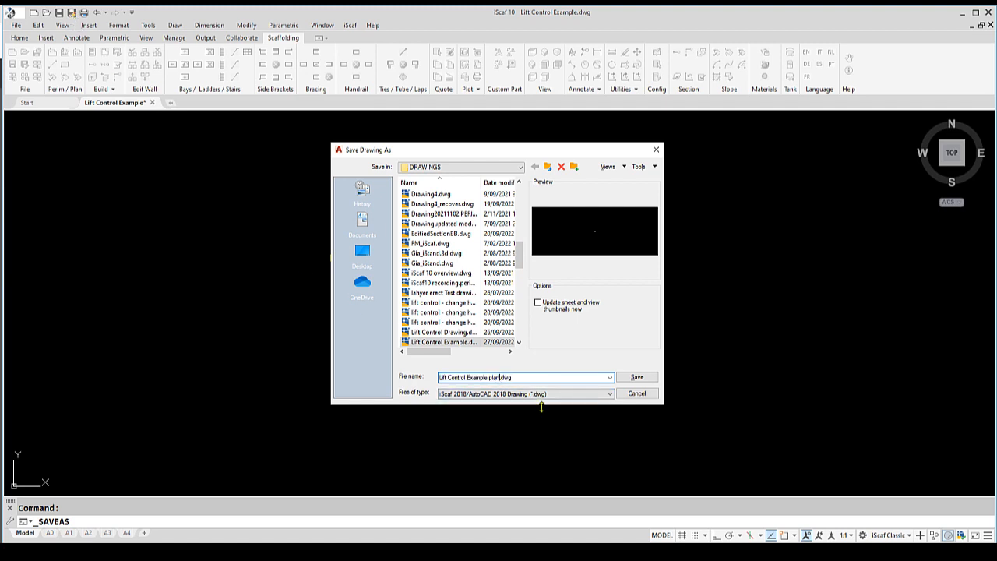
{"action": "left_click", "coordinate": [637, 377]}
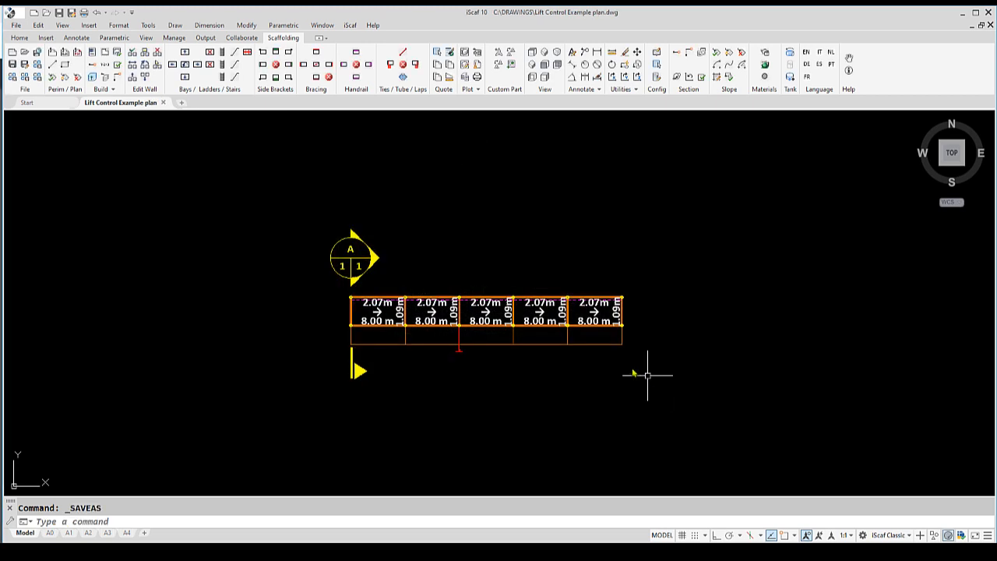
Build the 3D scaffold from the first bay, saving the 2D plan as a block for the drawing sheet
{"action": "left_click", "coordinate": [93, 80]}
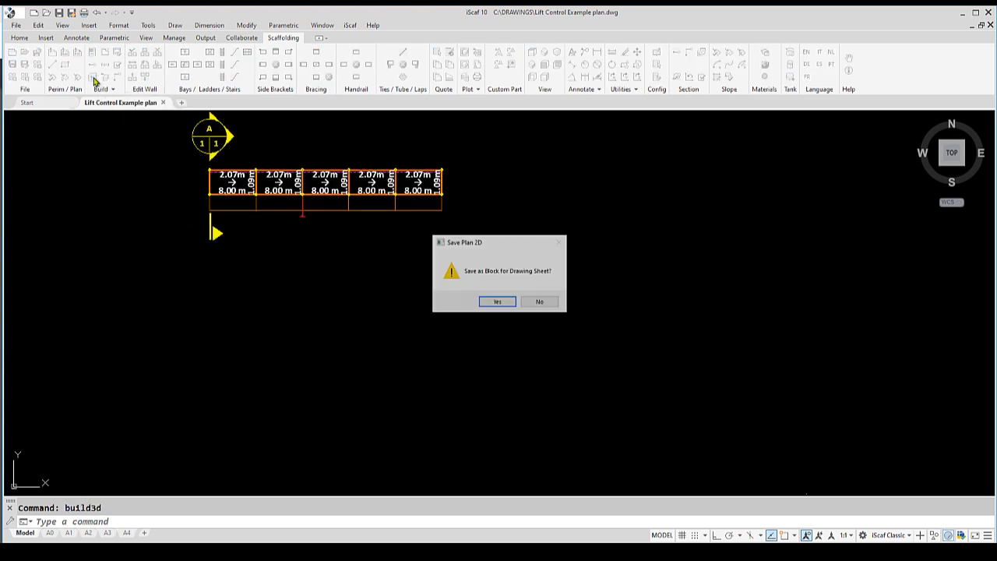
{"action": "left_click", "coordinate": [498, 303]}
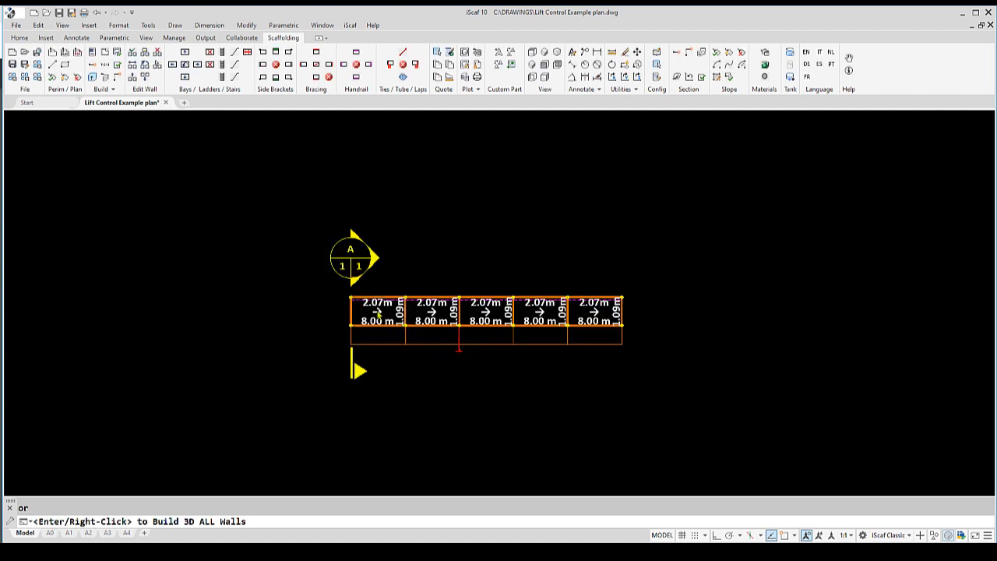
{"action": "left_click", "coordinate": [377, 313]}
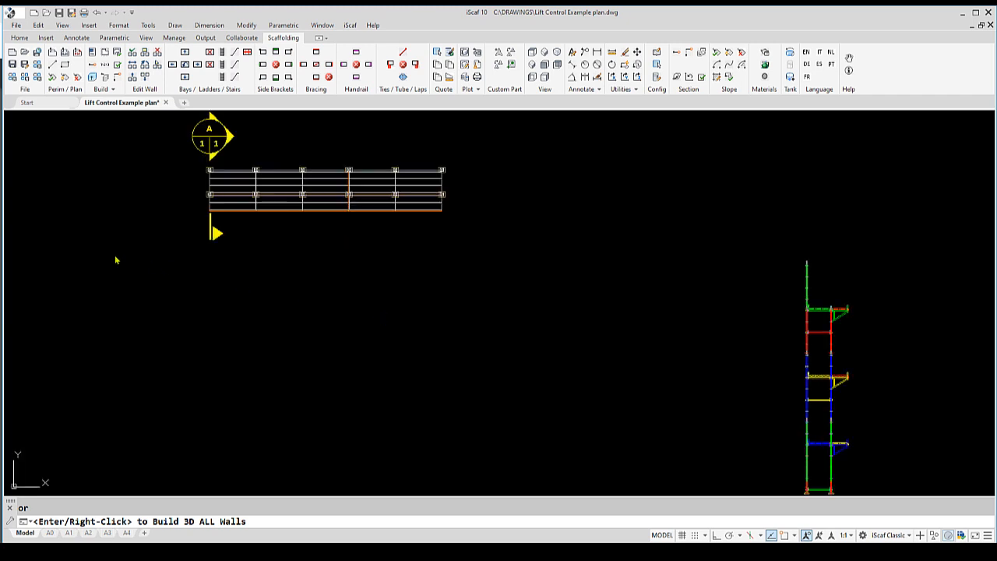
Load section AA at 1x scale into model space and place it beside the scaffold
{"action": "left_click", "coordinate": [478, 53]}
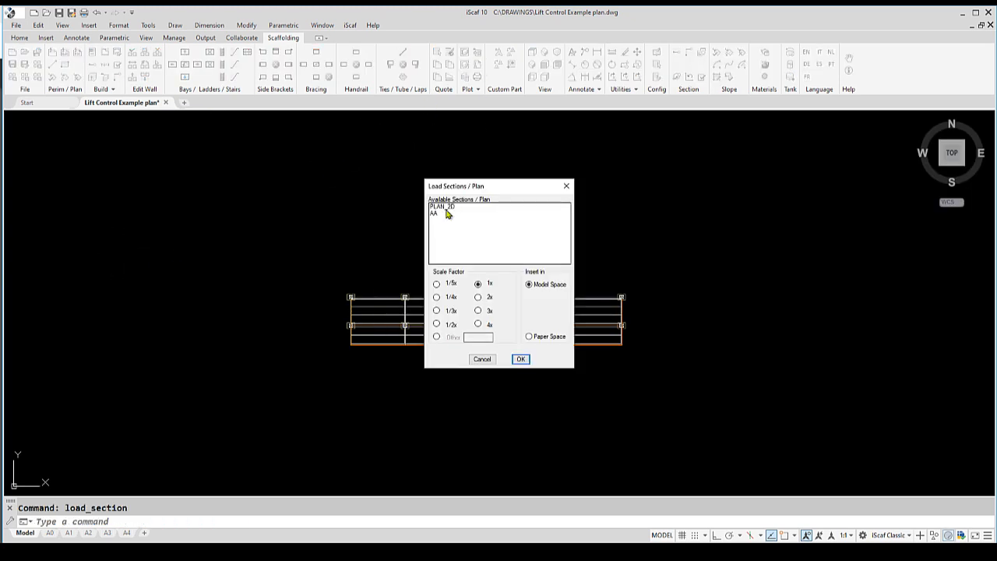
{"action": "left_click", "coordinate": [441, 213]}
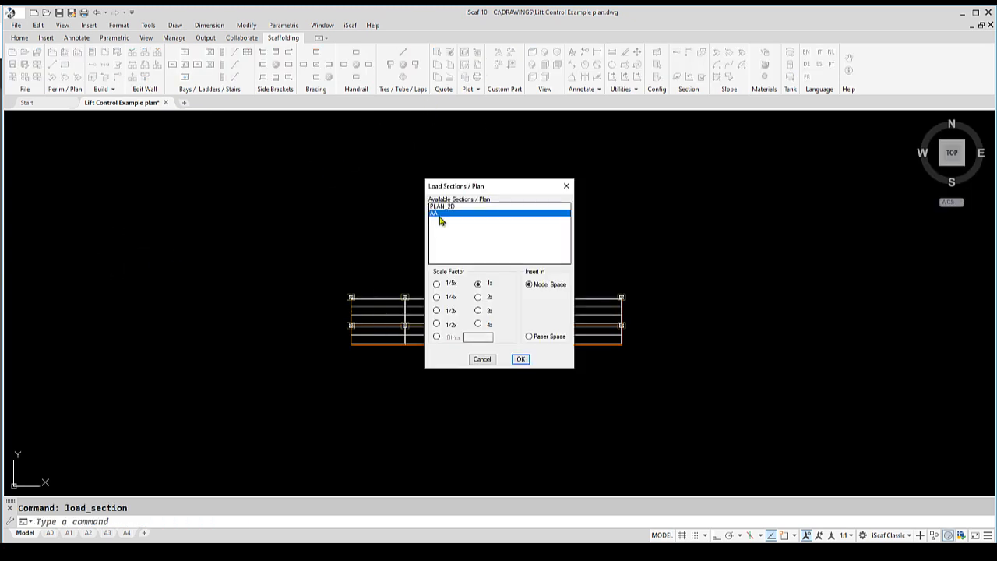
{"action": "left_click", "coordinate": [519, 359]}
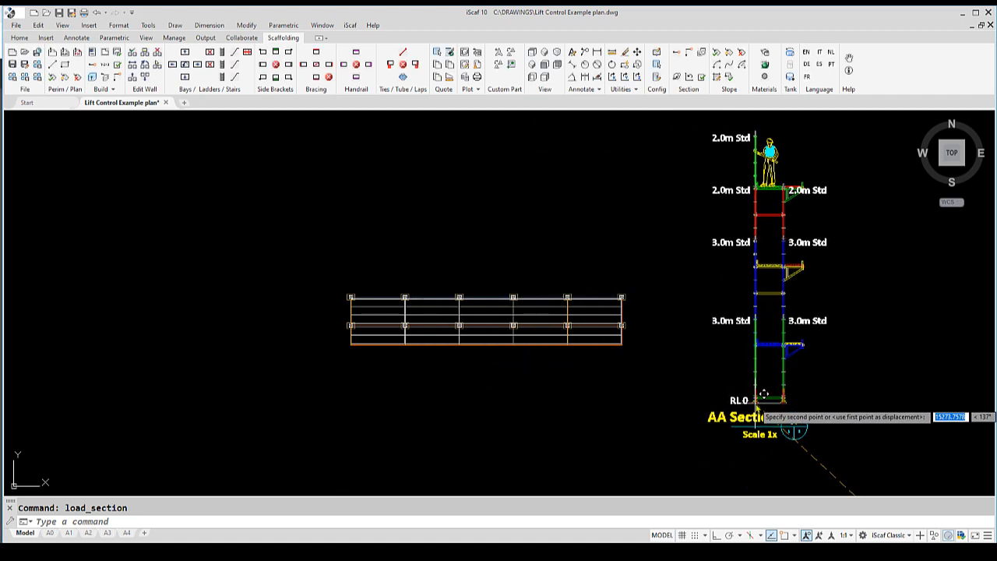
{"action": "left_click", "coordinate": [755, 404]}
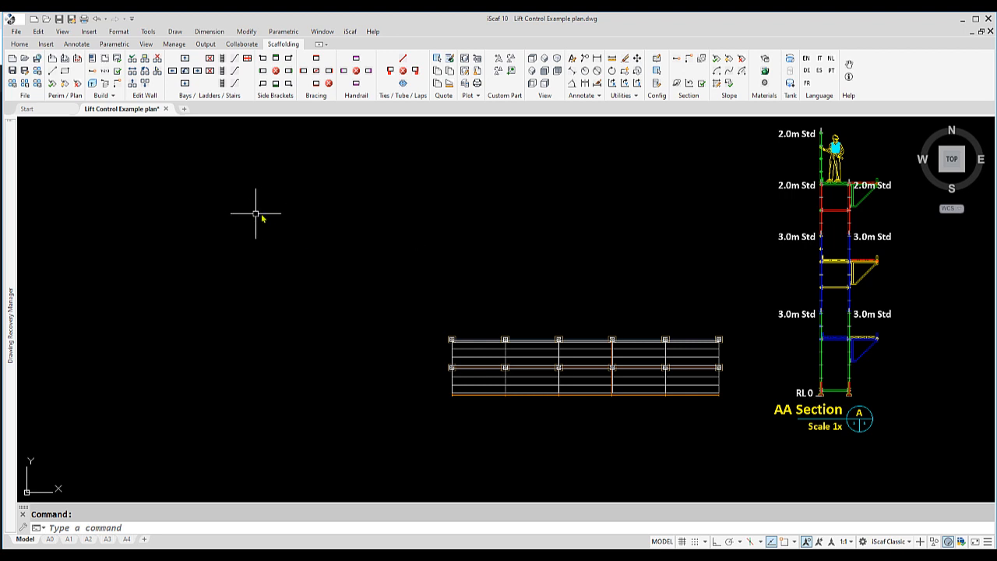
Set the default lift control to #0_8.2m_0_4_4_2_4_2 in the other setup options and save the setup
{"action": "left_click", "coordinate": [92, 60]}
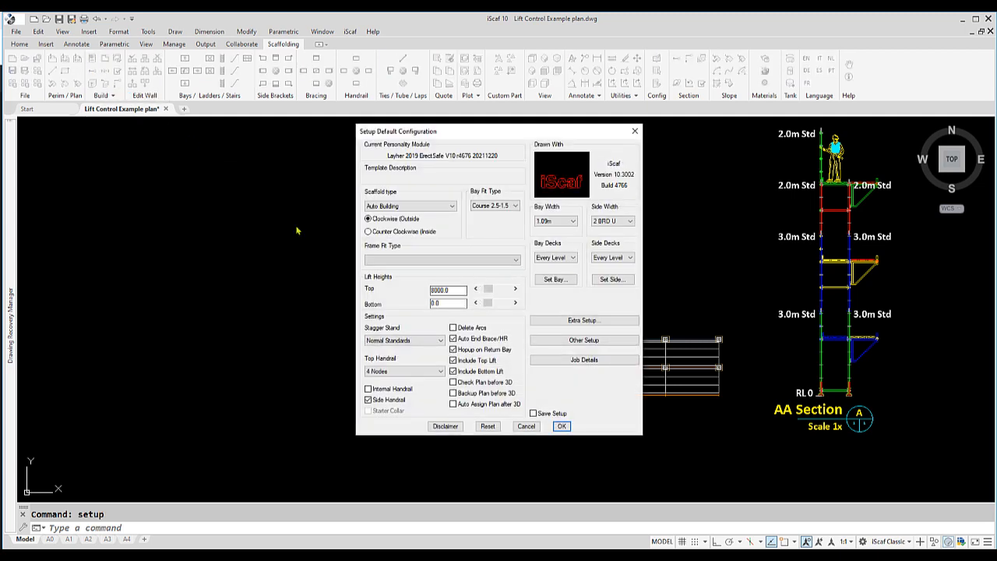
{"action": "left_click", "coordinate": [588, 340]}
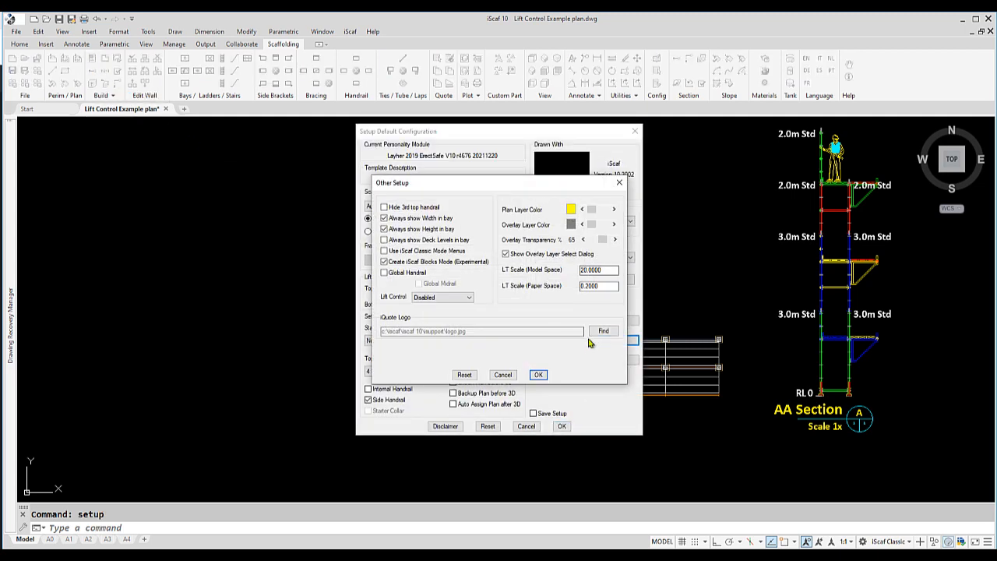
{"action": "left_click", "coordinate": [464, 301]}
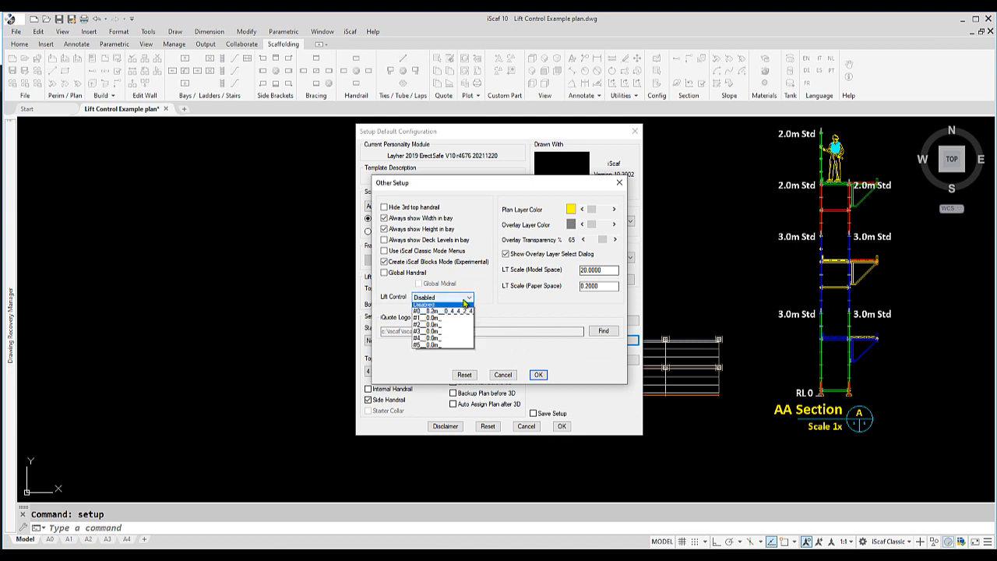
{"action": "left_click", "coordinate": [458, 314]}
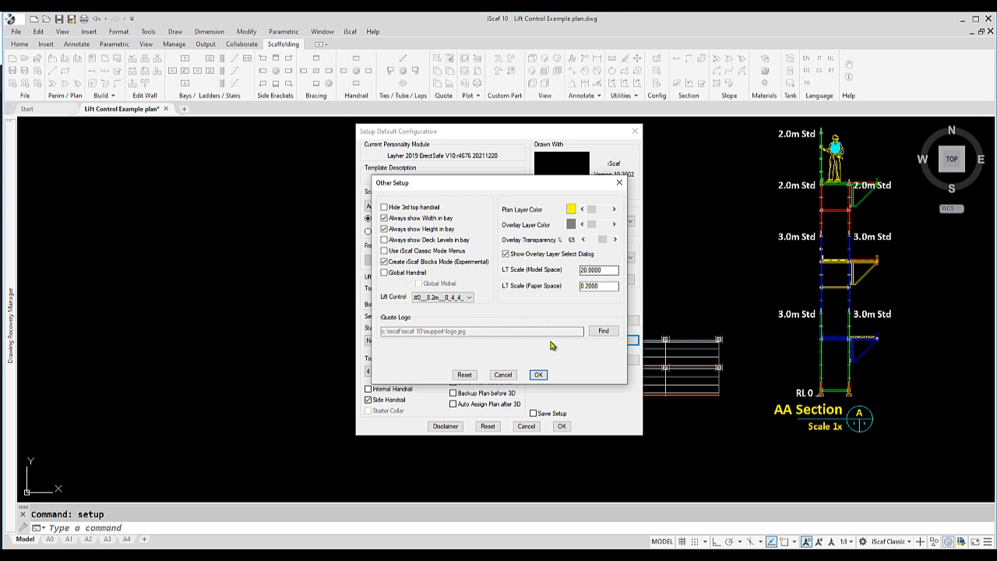
{"action": "left_click", "coordinate": [538, 376]}
{"action": "left_click", "coordinate": [534, 414]}
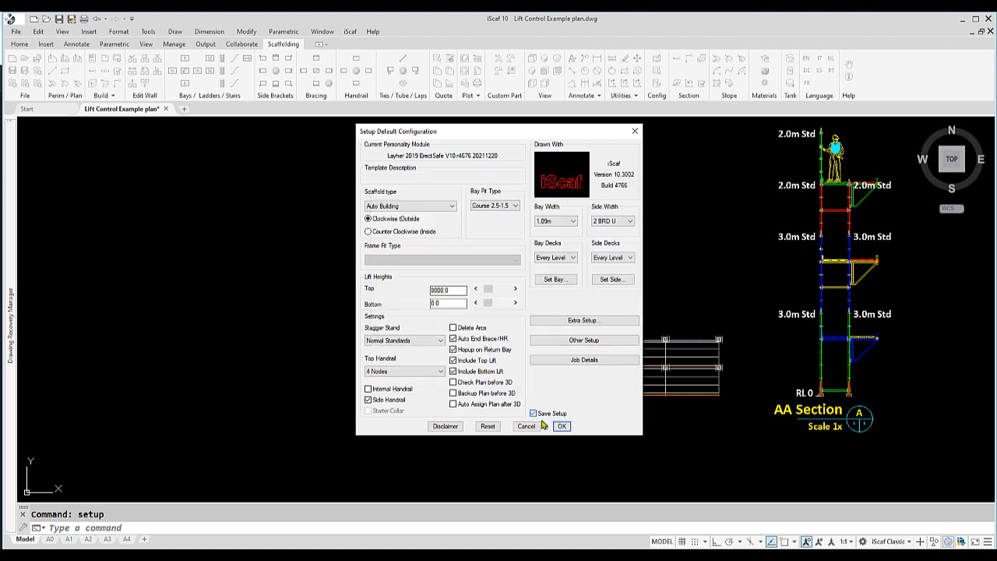
{"action": "left_click", "coordinate": [560, 426]}
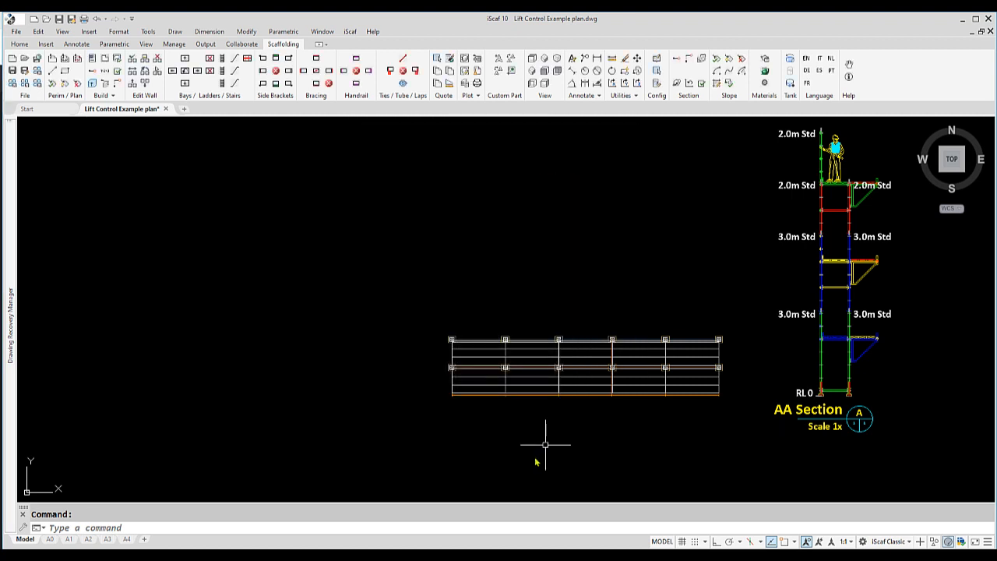